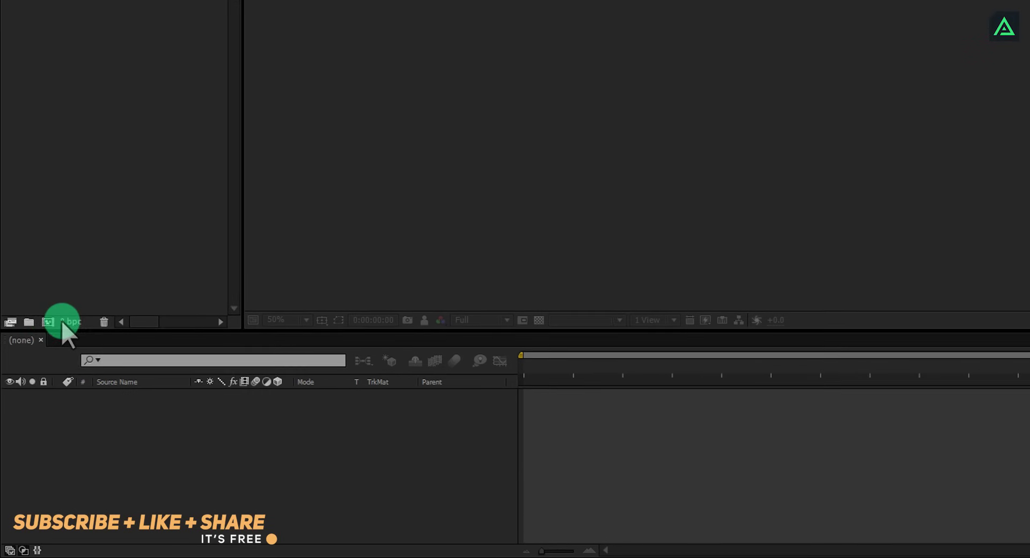
Create a 1920×1080, 30 fps, 10-second composition named Shine_Logo_Animation.
click(48, 322)
text(Shine_)
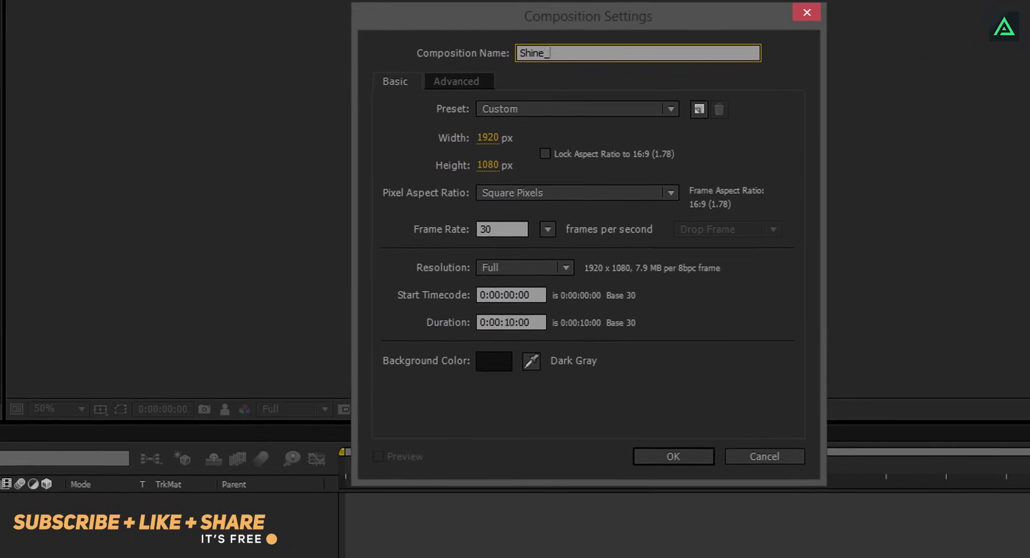
text(Logo_Animation)
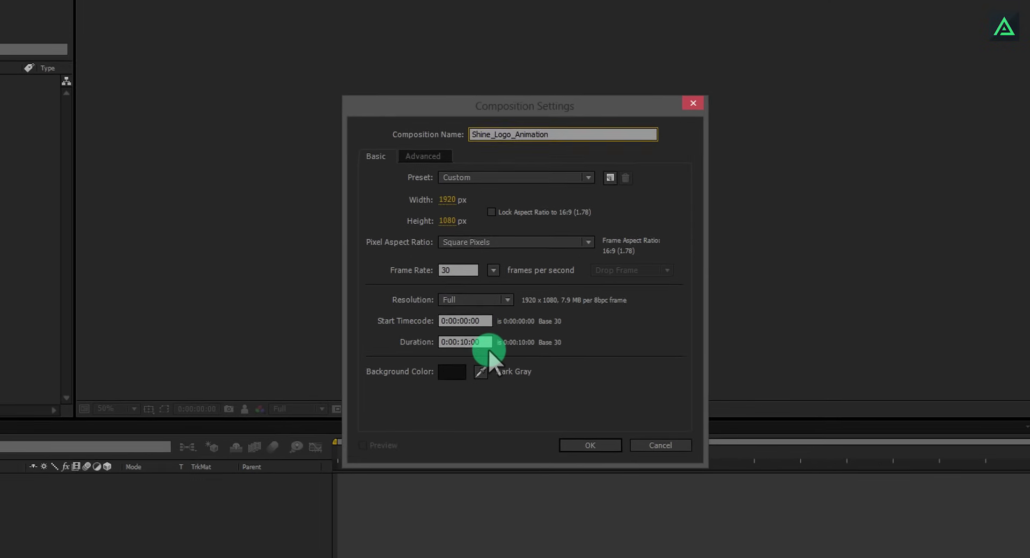
click(590, 446)
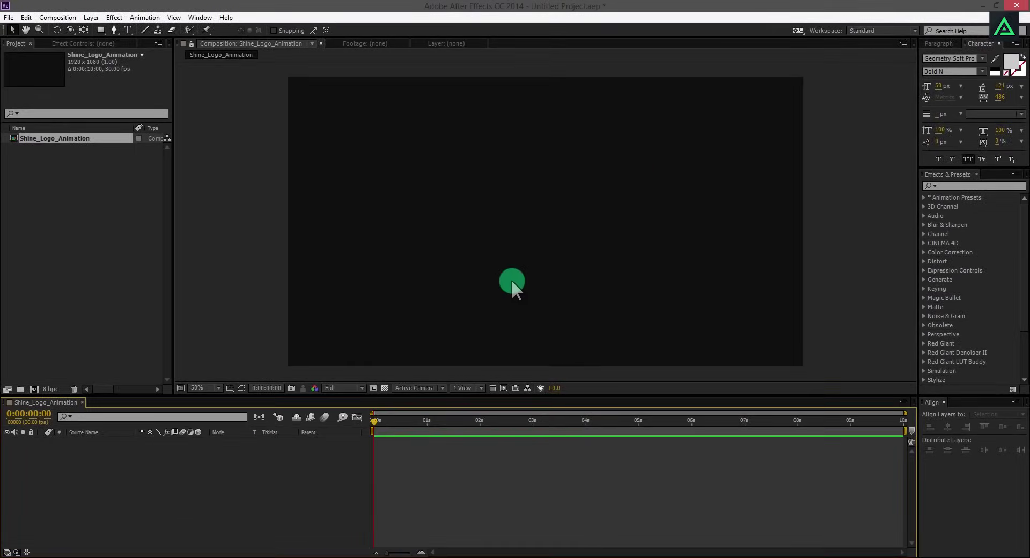
right_click(116, 455)
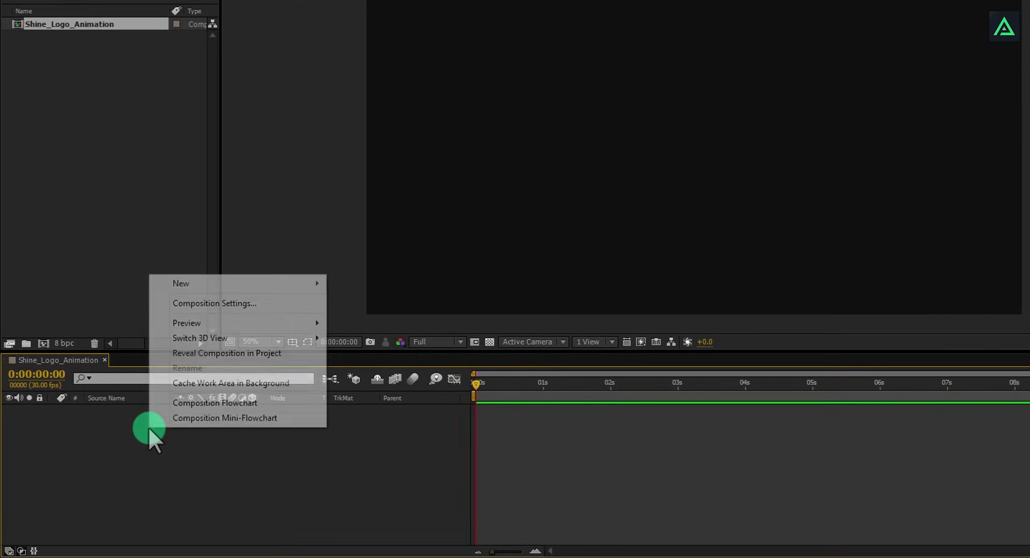
mouse_move(268, 285)
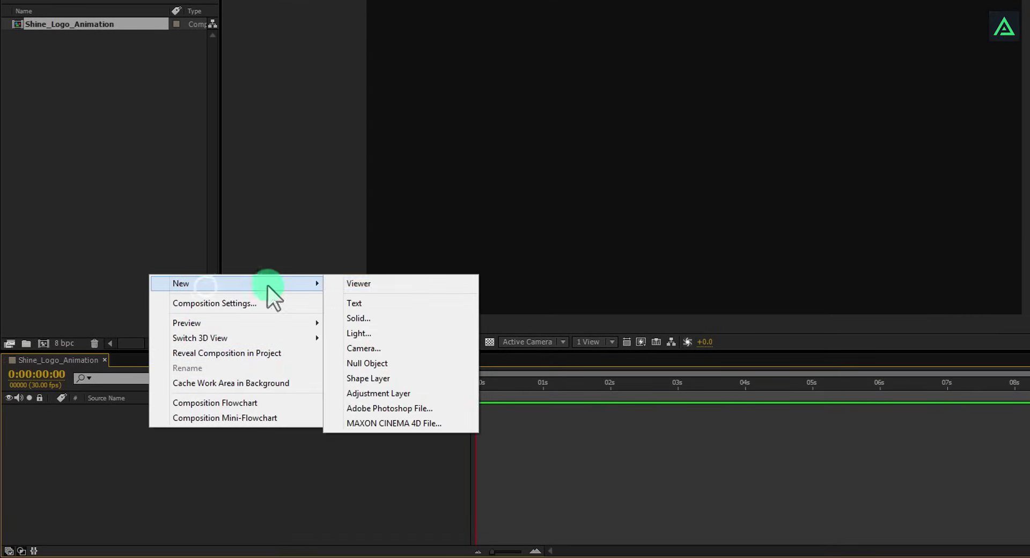
click(397, 315)
text(Background)
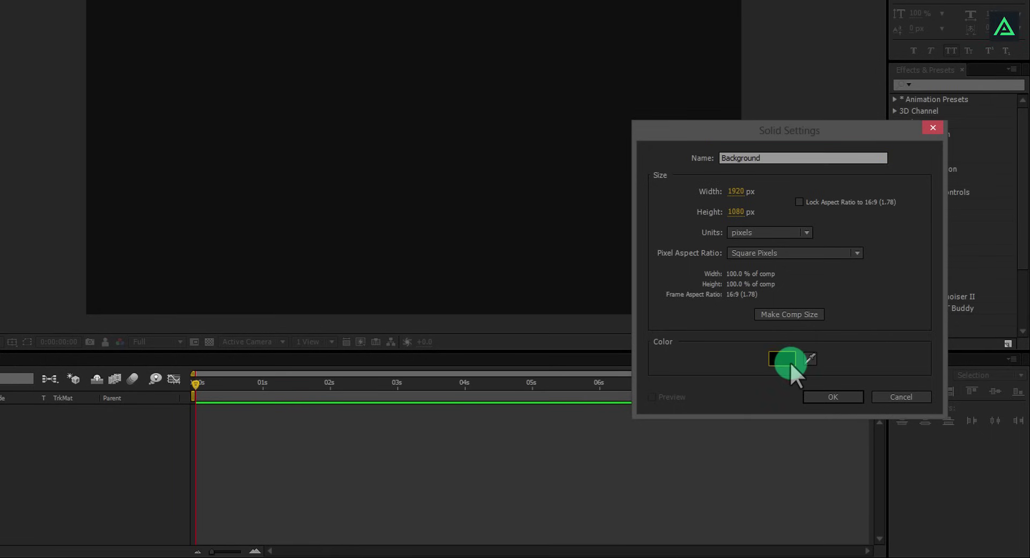
click(790, 361)
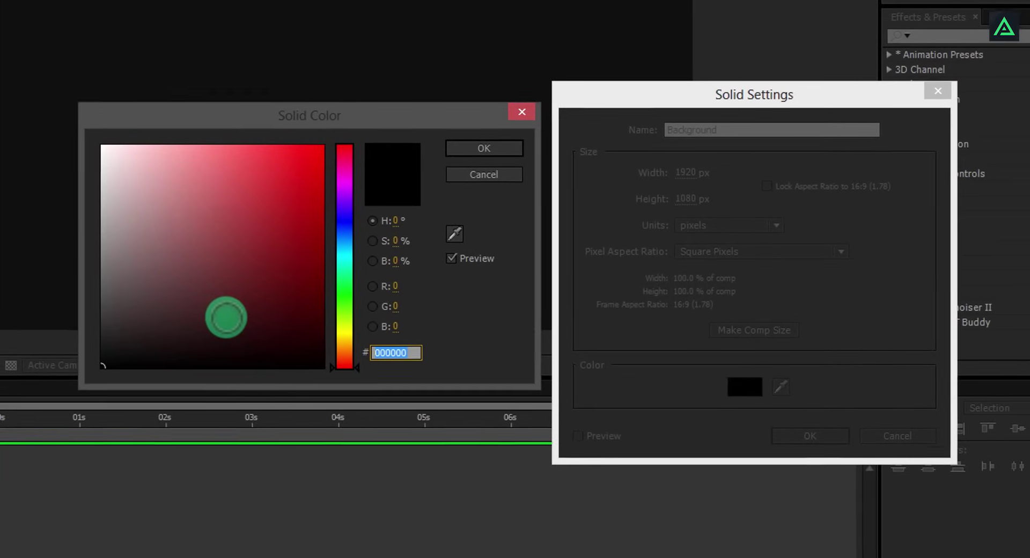
drag(134, 327, 80, 331)
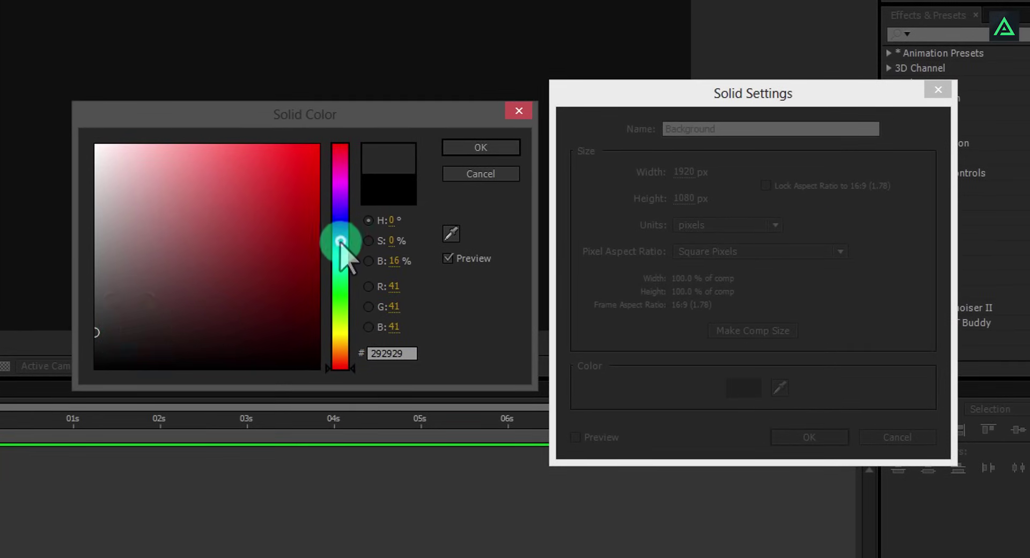
click(341, 241)
click(197, 313)
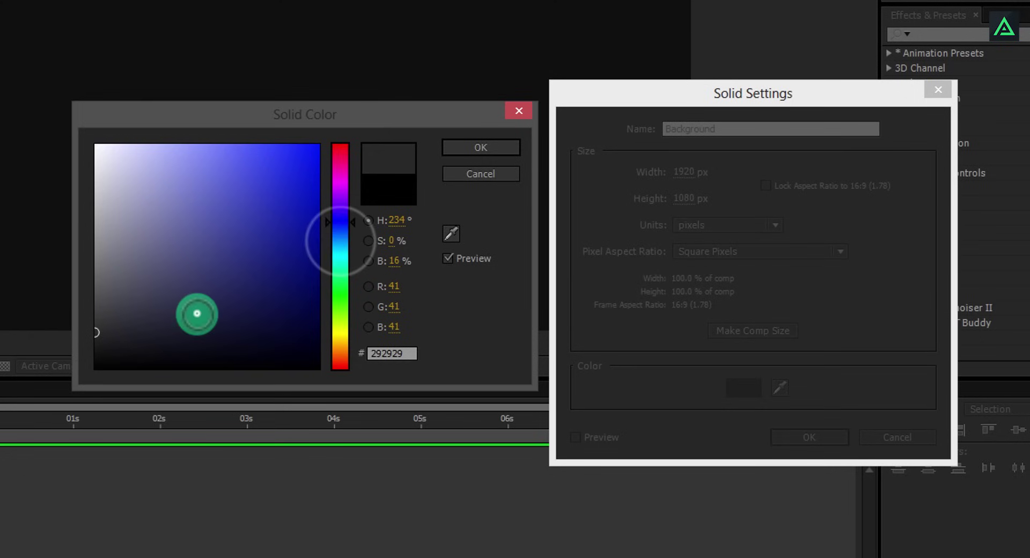
click(190, 346)
drag(331, 232, 339, 233)
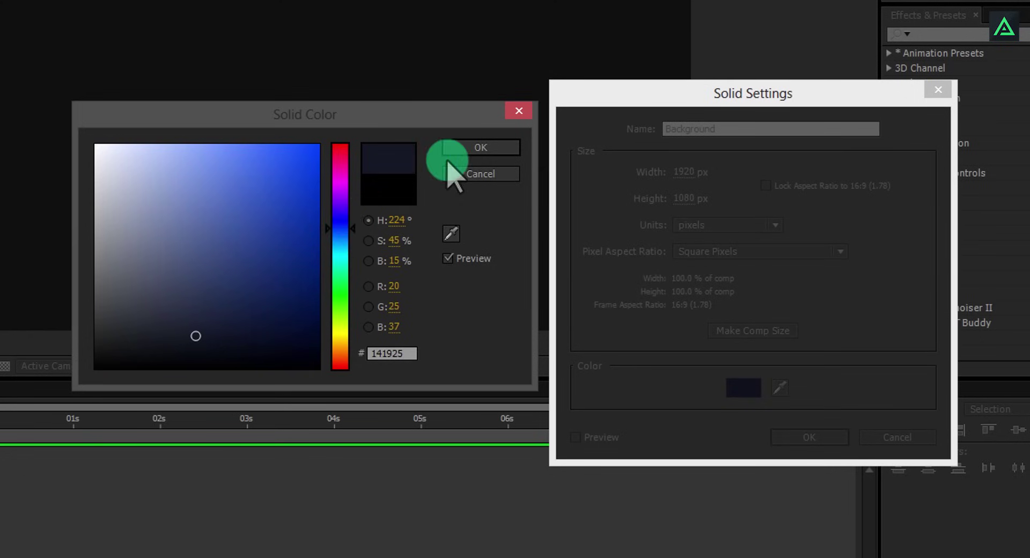
click(481, 147)
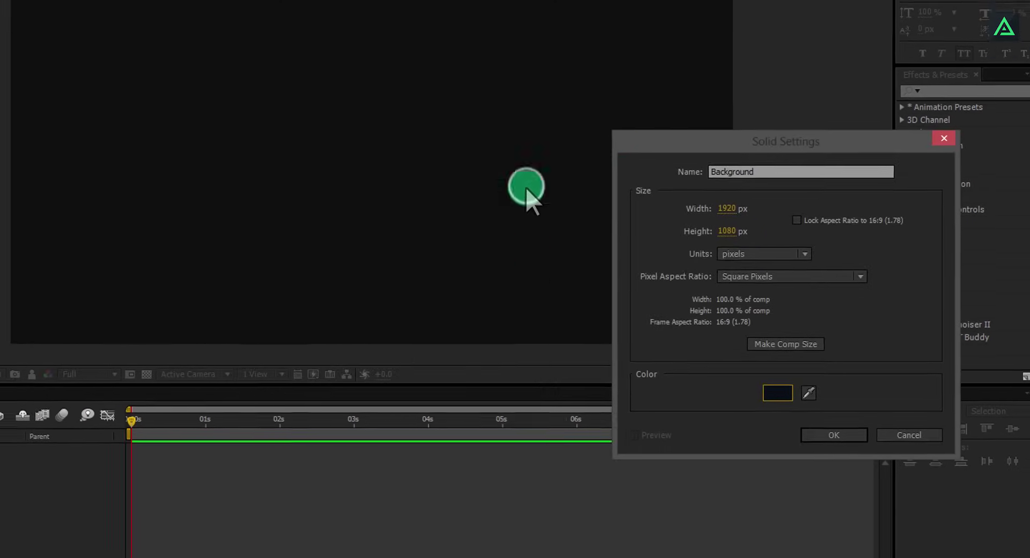
click(857, 432)
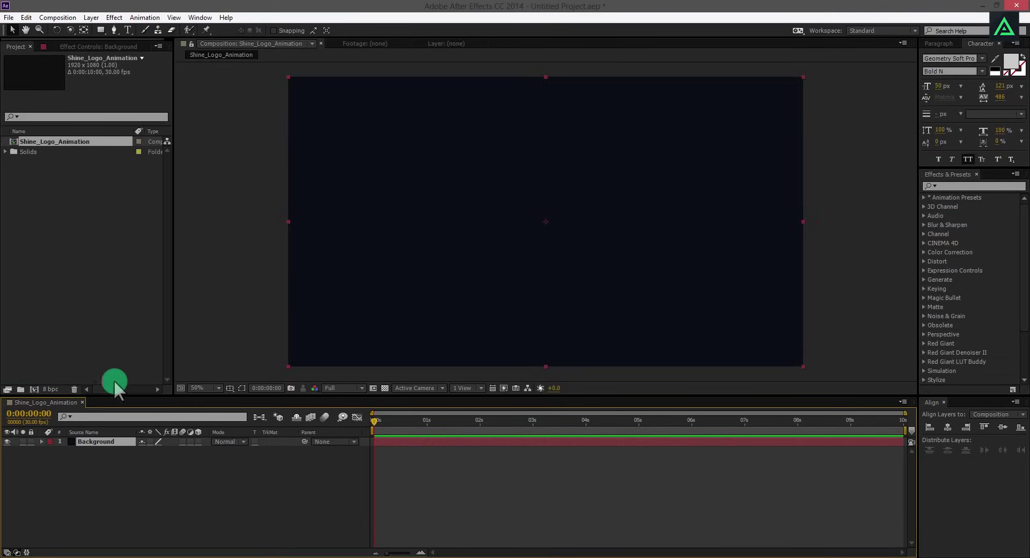
Import Rust Texture.jpg into the project and place it above Background.
click(28, 554)
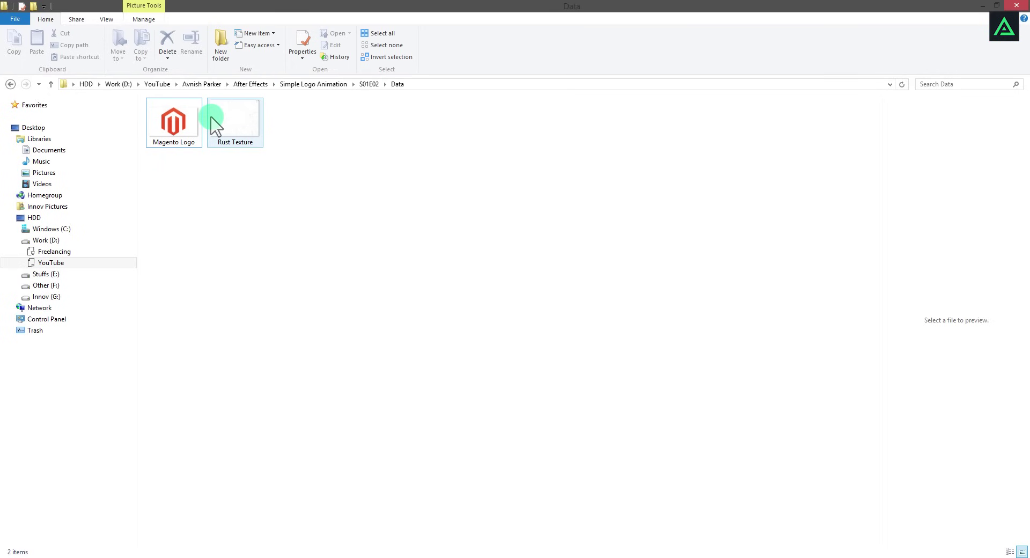
drag(238, 129, 150, 475)
drag(131, 555, 70, 239)
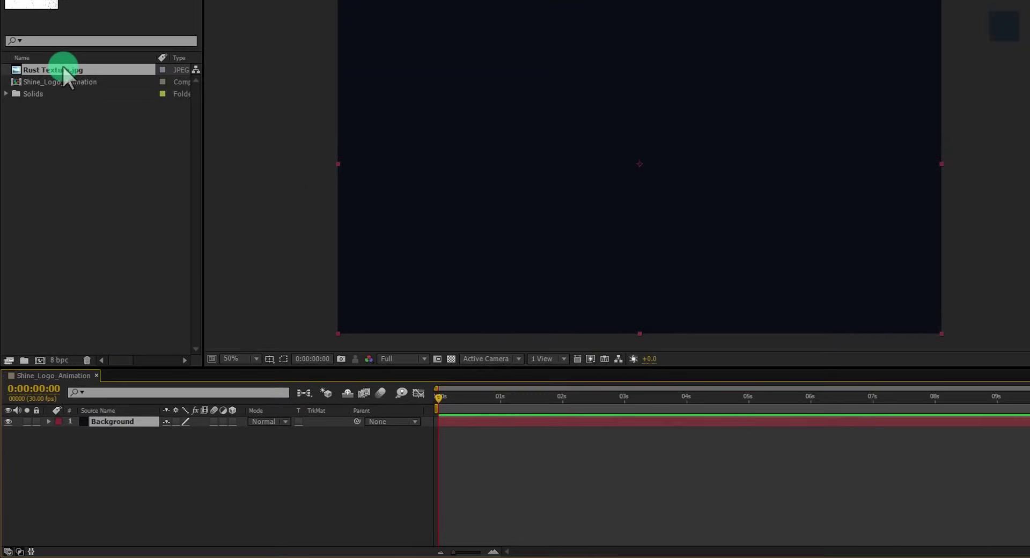
drag(56, 113, 114, 428)
drag(148, 385, 147, 386)
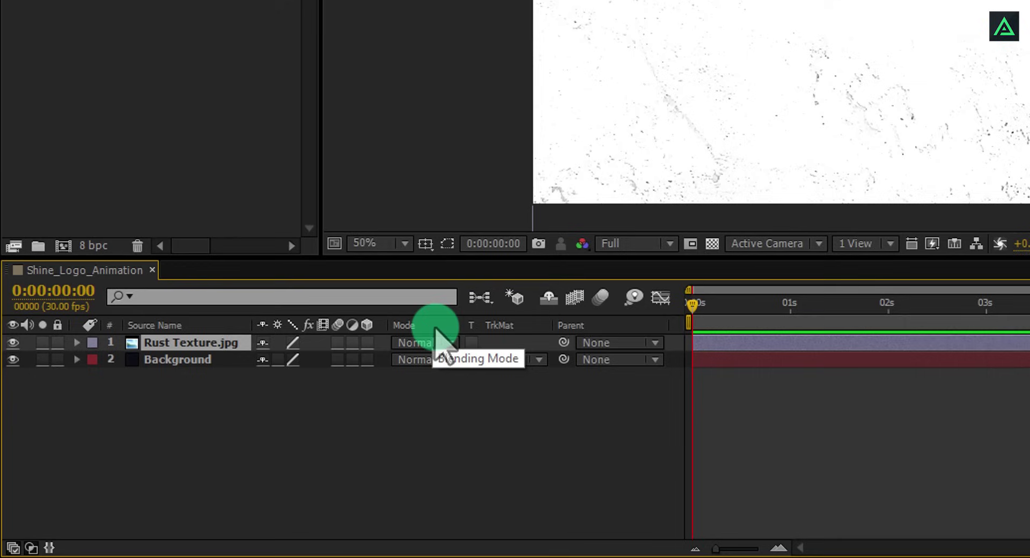
Set the Rust Texture layer's blending mode to Divide.
right_click(435, 328)
mouse_move(470, 395)
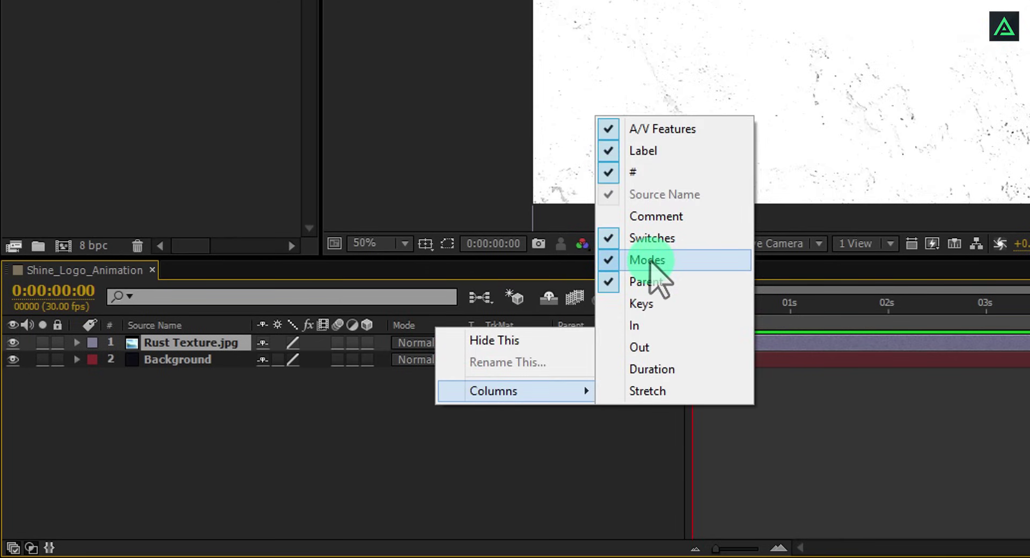
click(397, 342)
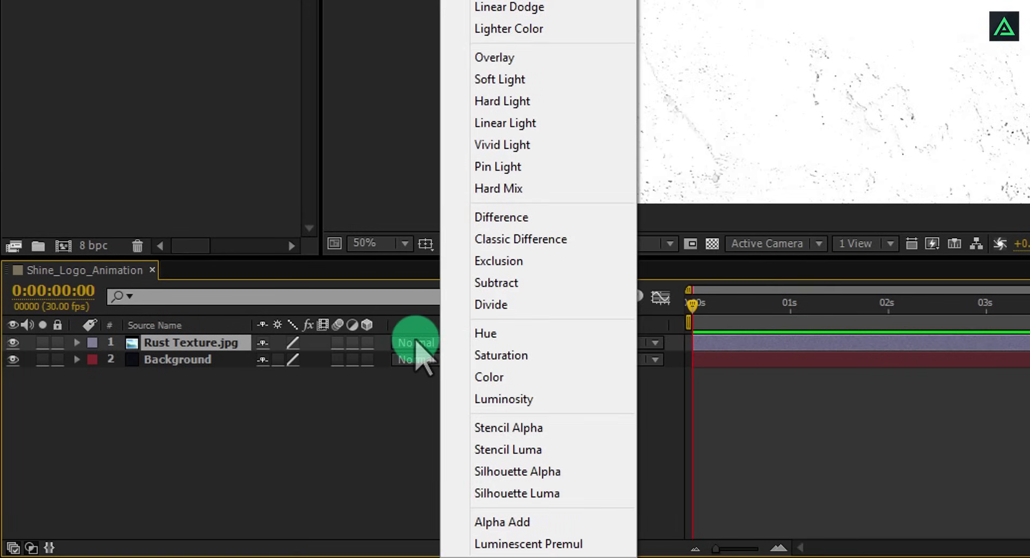
click(501, 304)
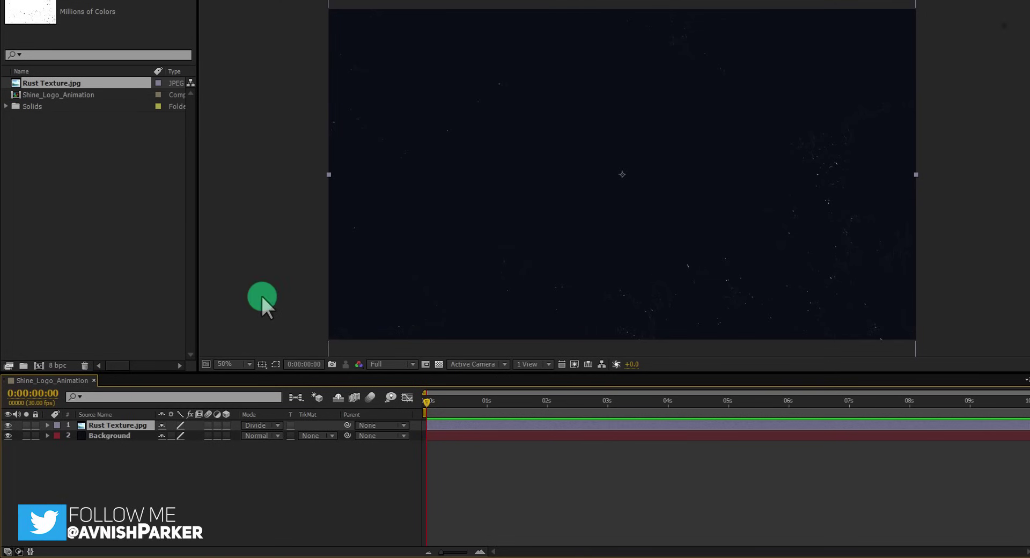
Recolour the Background solid to near-black charcoal #131415 through Solid Settings.
click(131, 433)
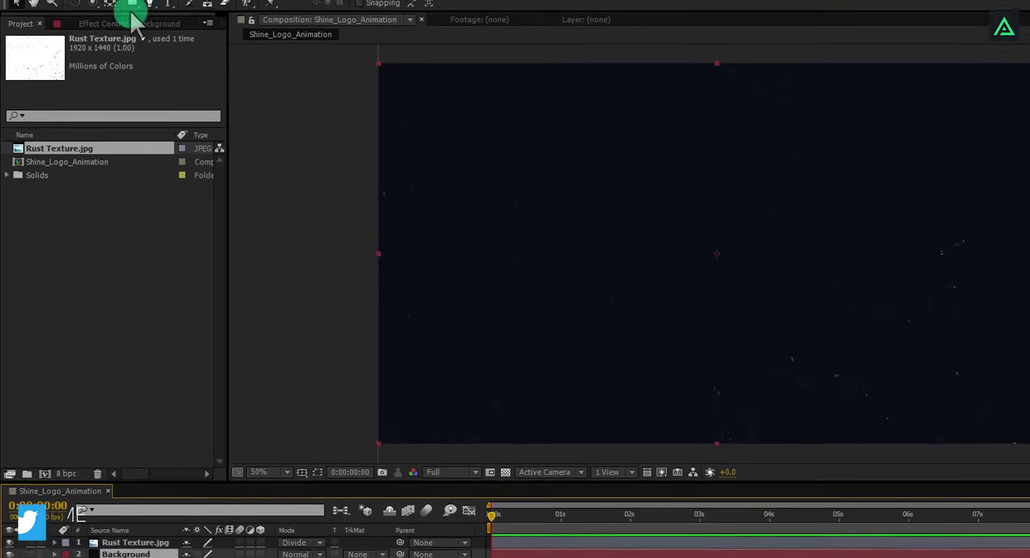
click(132, 21)
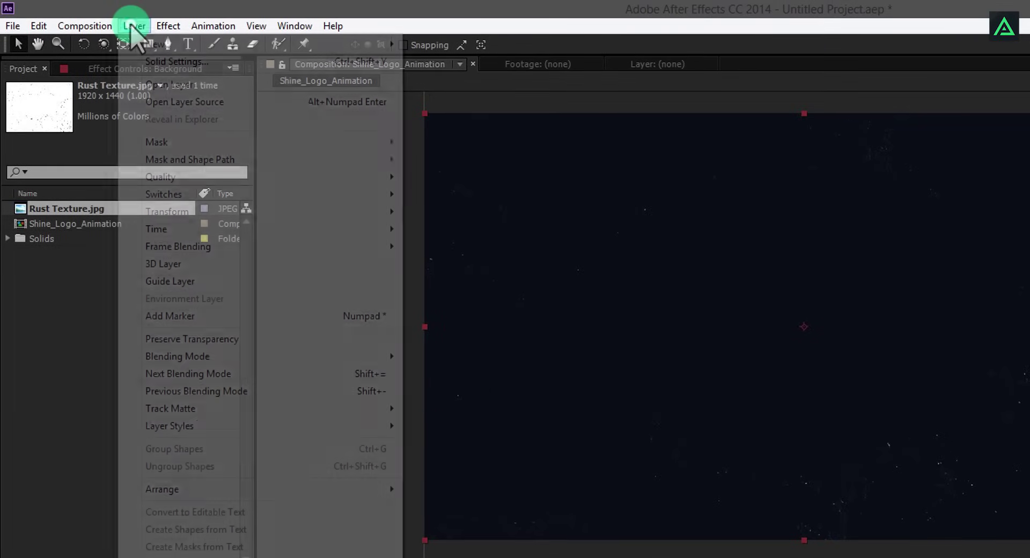
click(141, 62)
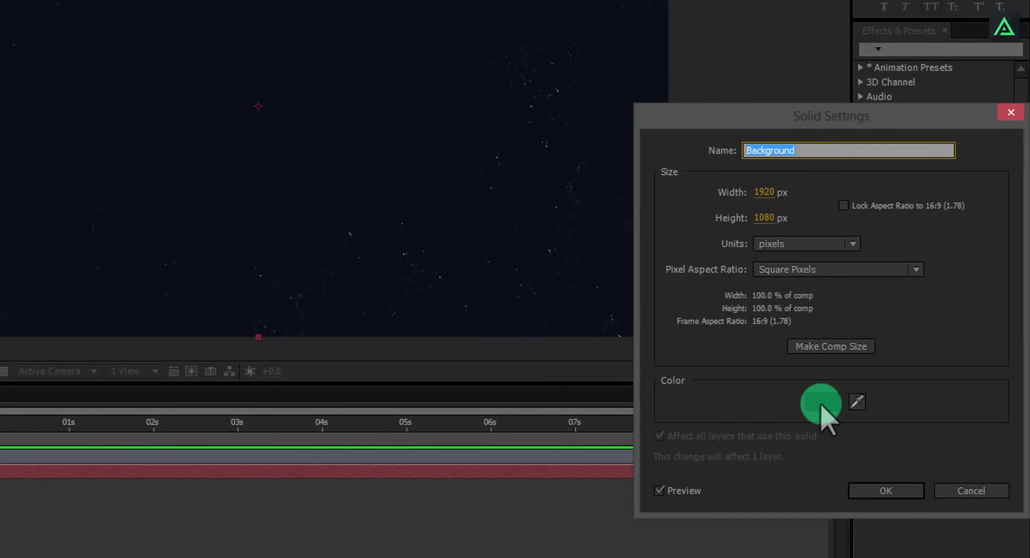
click(821, 404)
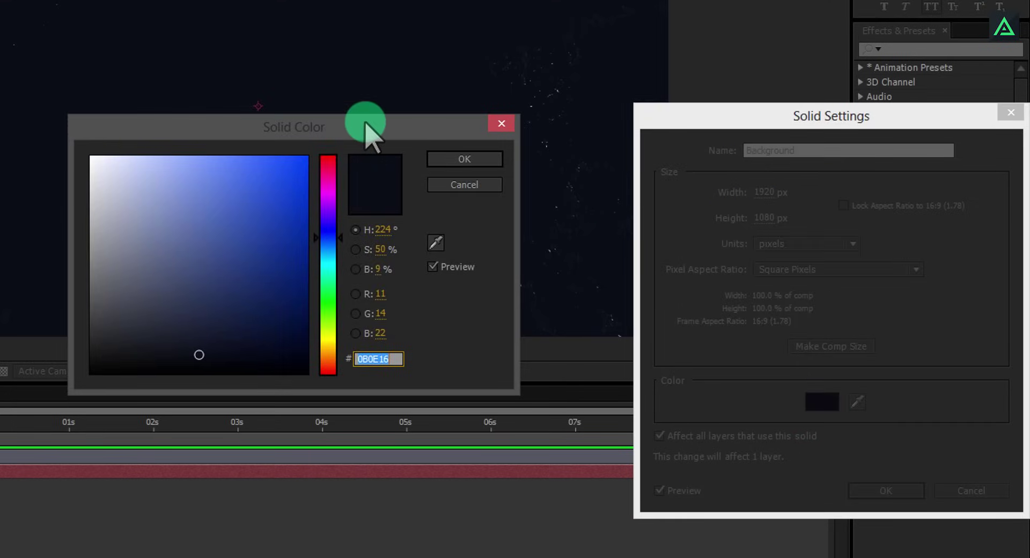
drag(370, 134, 828, 172)
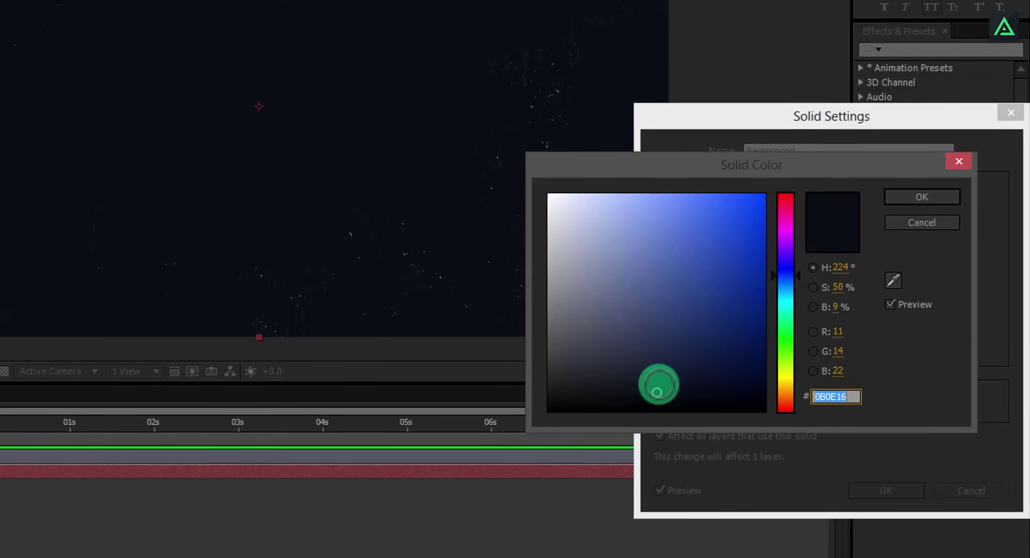
mouse_move(657, 392)
mouse_down()
mouse_move(537, 394)
mouse_move(562, 395)
mouse_up()
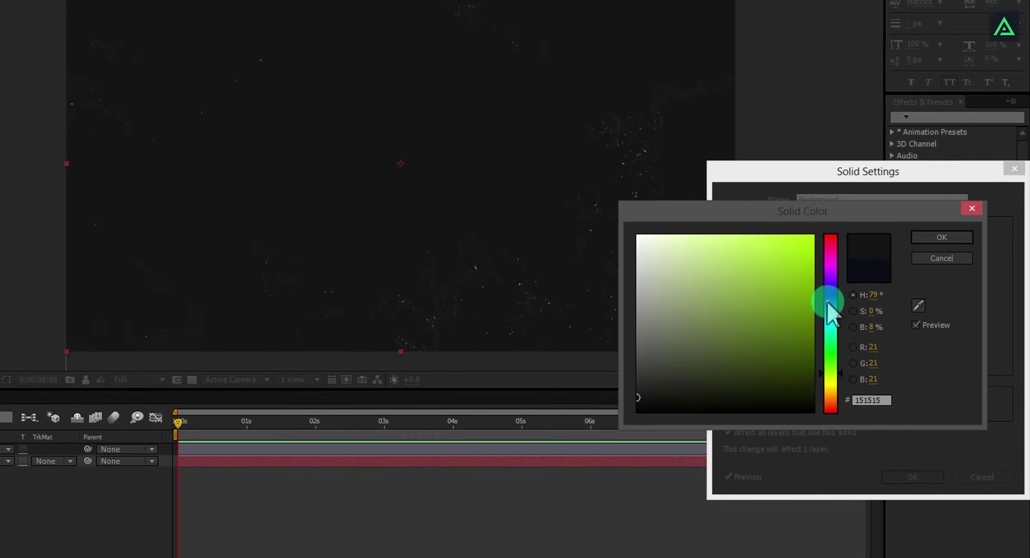
click(829, 308)
drag(639, 398, 650, 399)
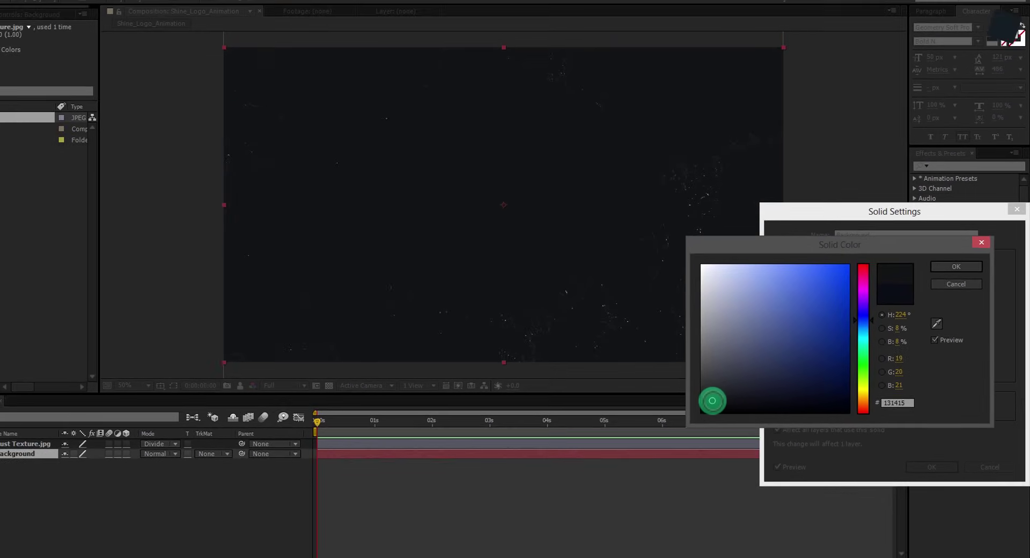
click(956, 267)
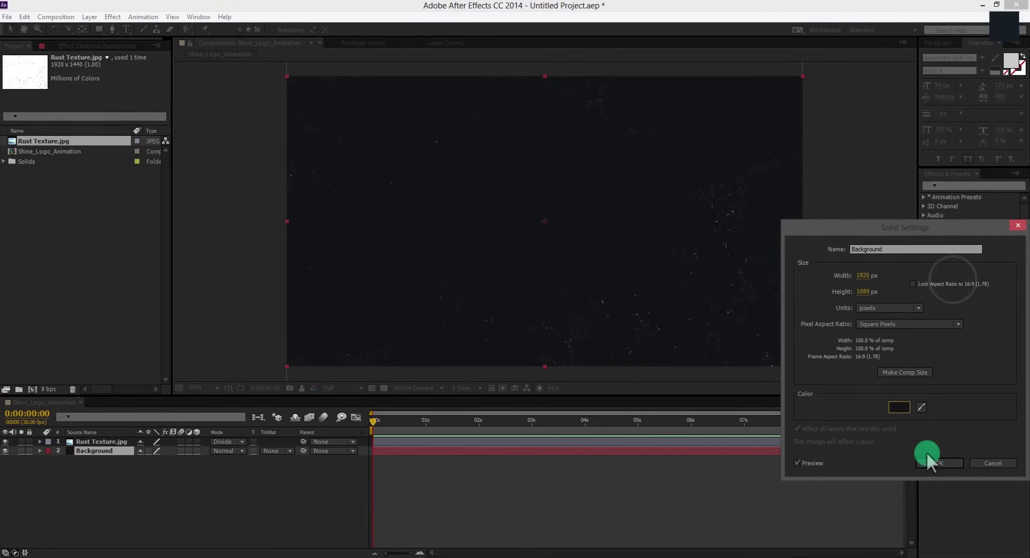
click(927, 460)
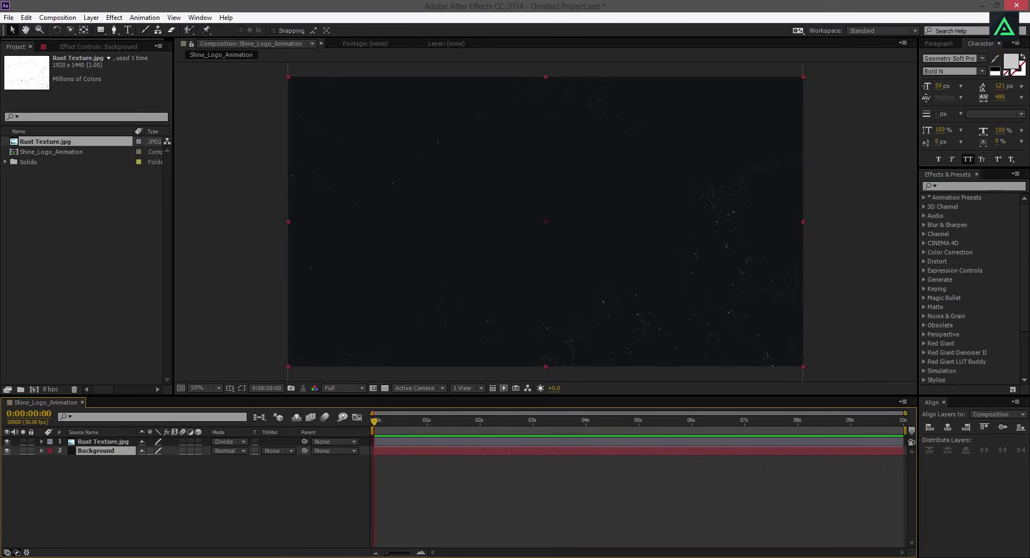
Import Magento Logo.png and add it as the top layer of the composition.
key(super+Down)
click(173, 129)
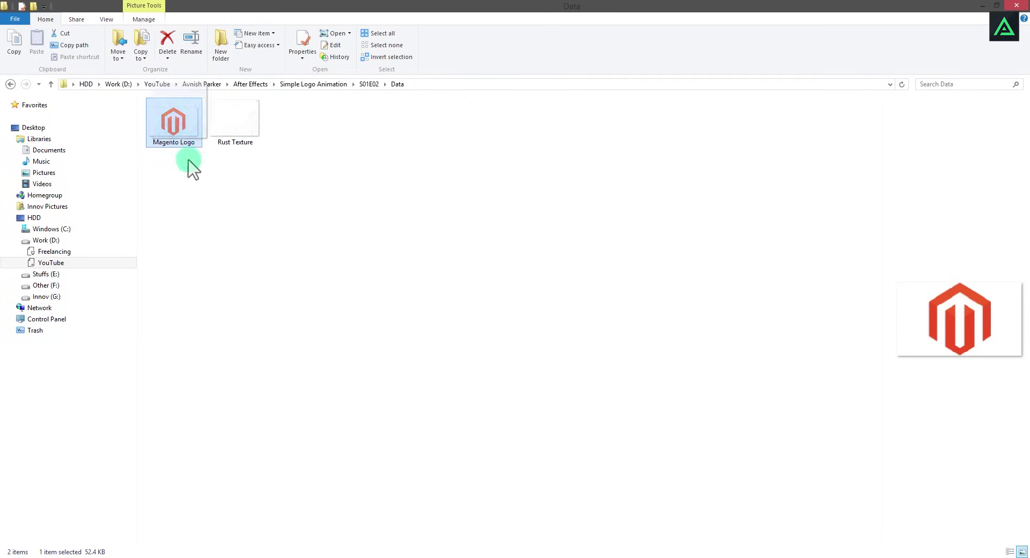
drag(188, 161, 65, 237)
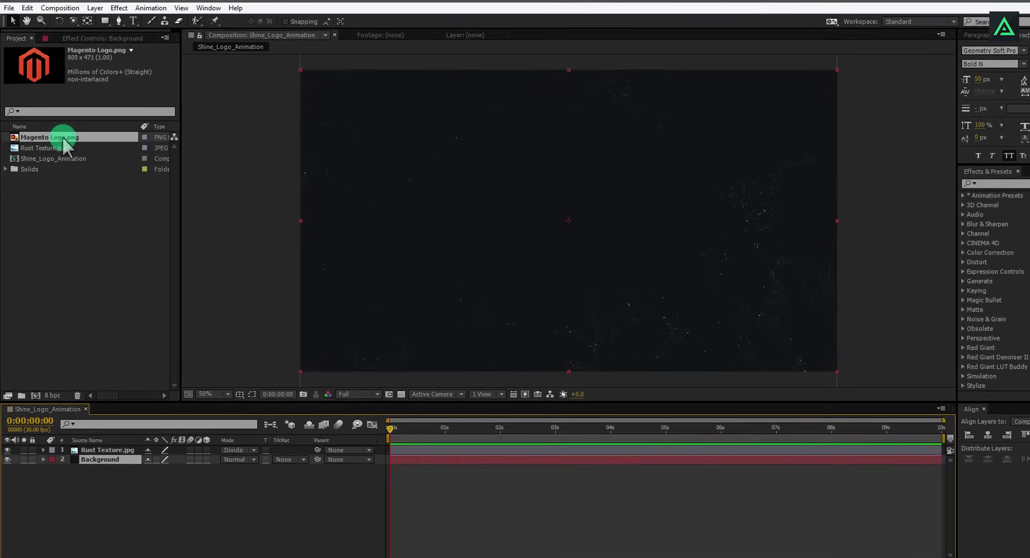
click(61, 141)
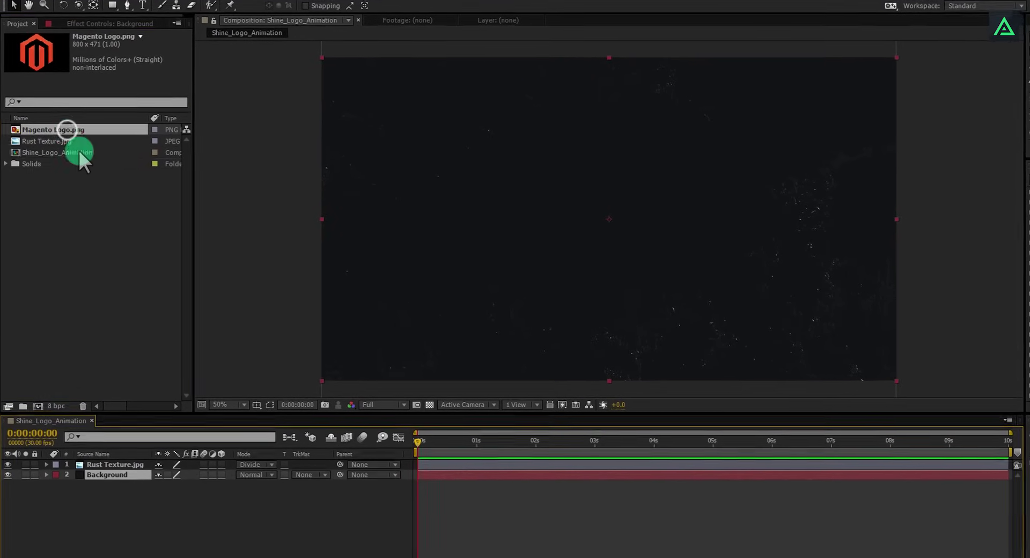
drag(79, 150, 143, 476)
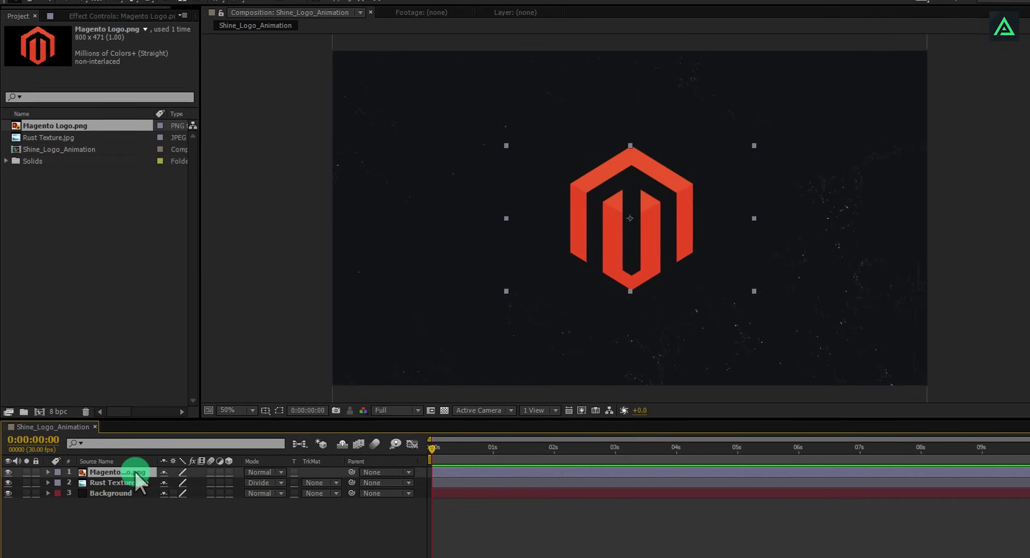
Pre-compose the logo layer into a new composition named Logo.
right_click(135, 469)
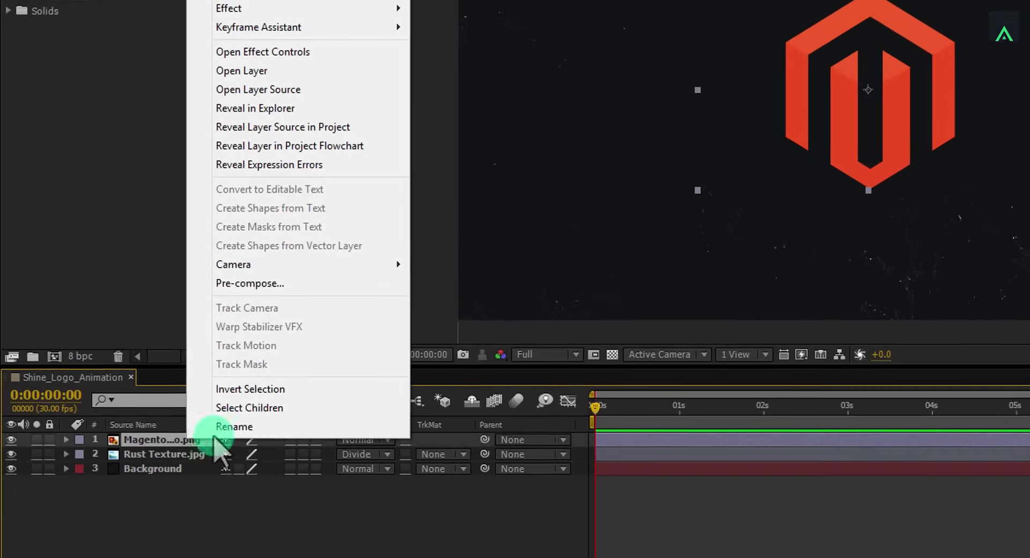
click(250, 298)
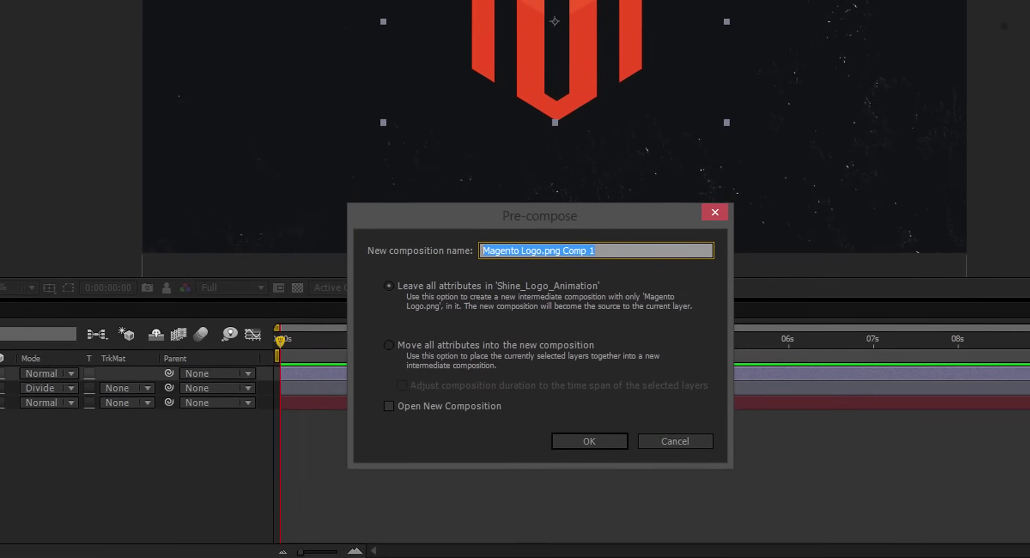
text(Logo)
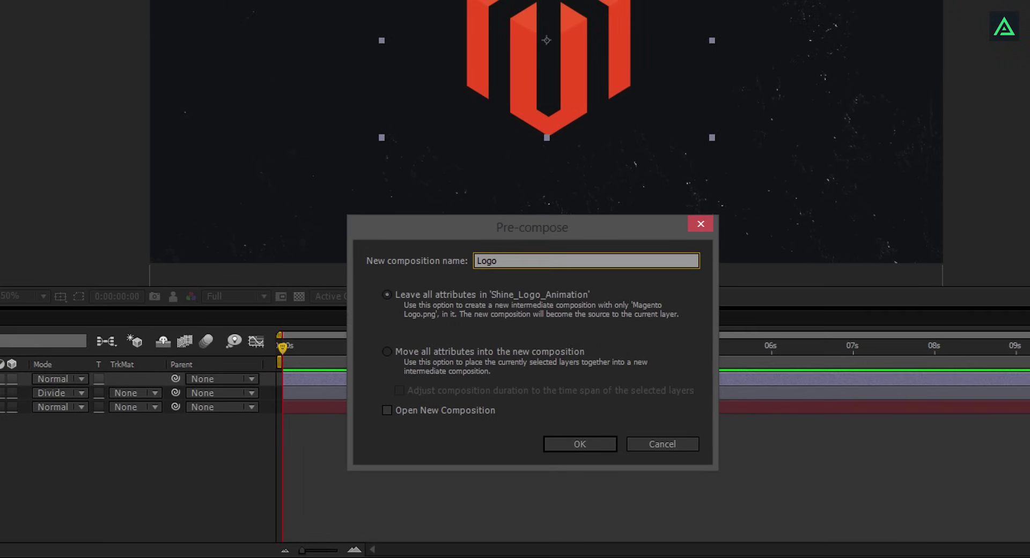
key(Return)
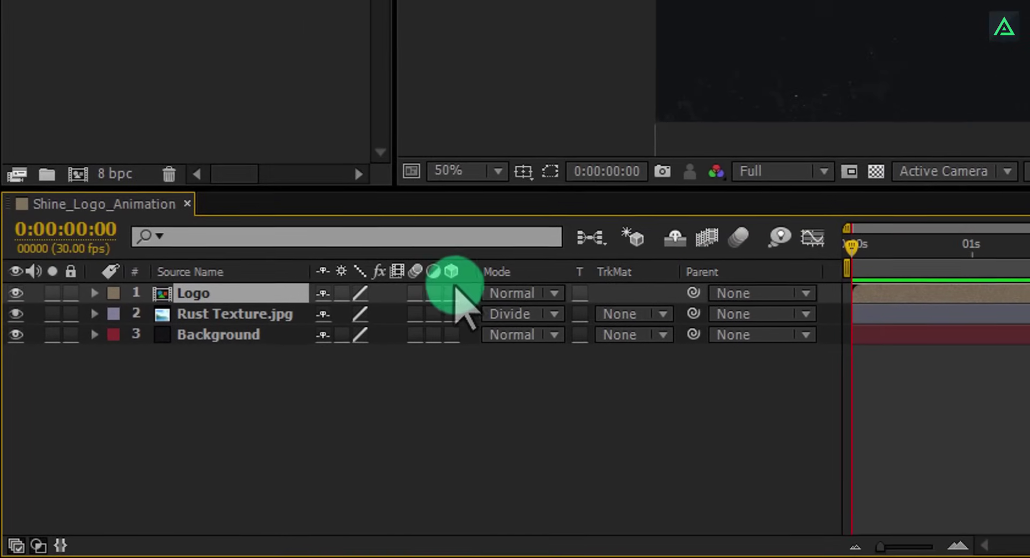
Make the Logo layer a 3D layer.
right_click(471, 264)
mouse_move(558, 343)
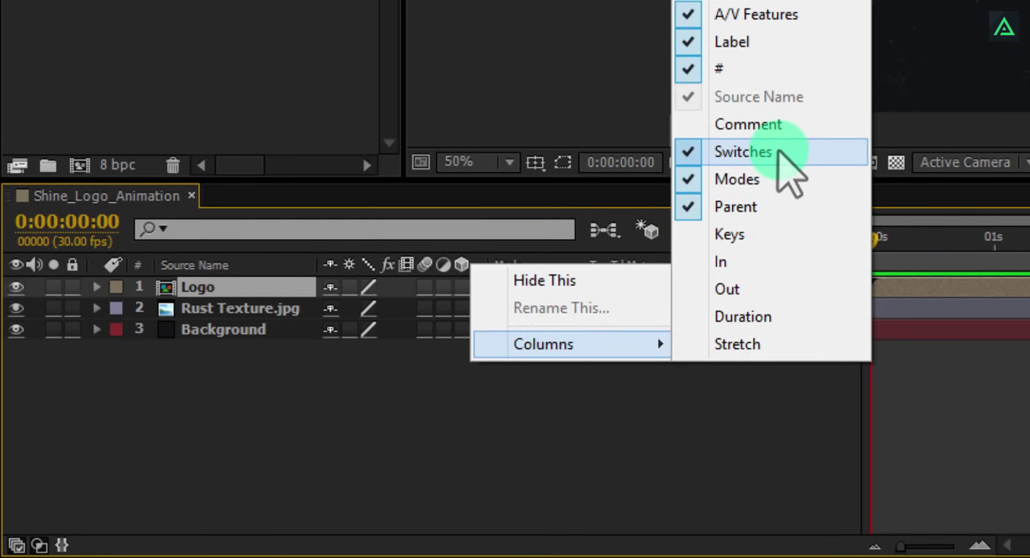
click(462, 287)
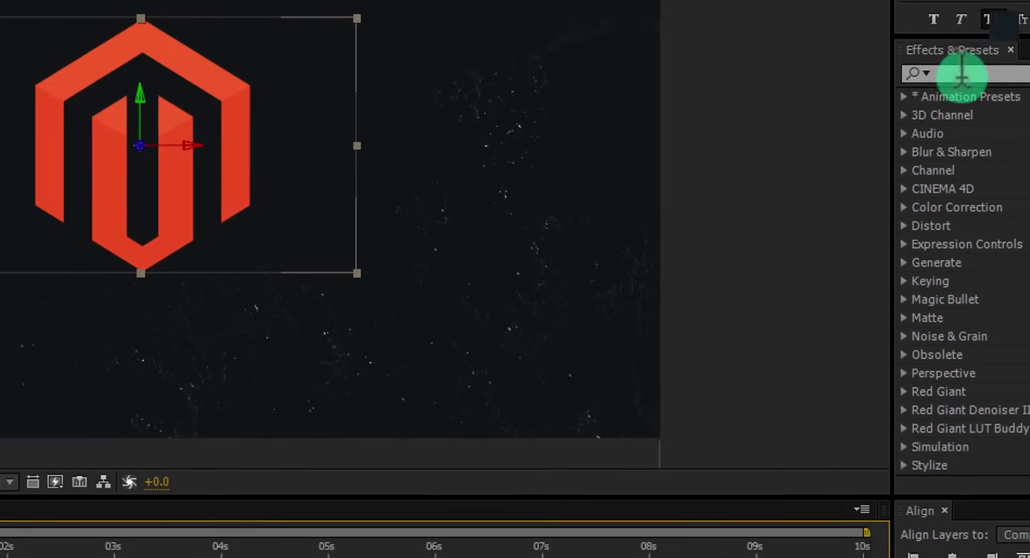
Find Card Wipe in Effects & Presets and apply it to the Logo layer.
click(956, 71)
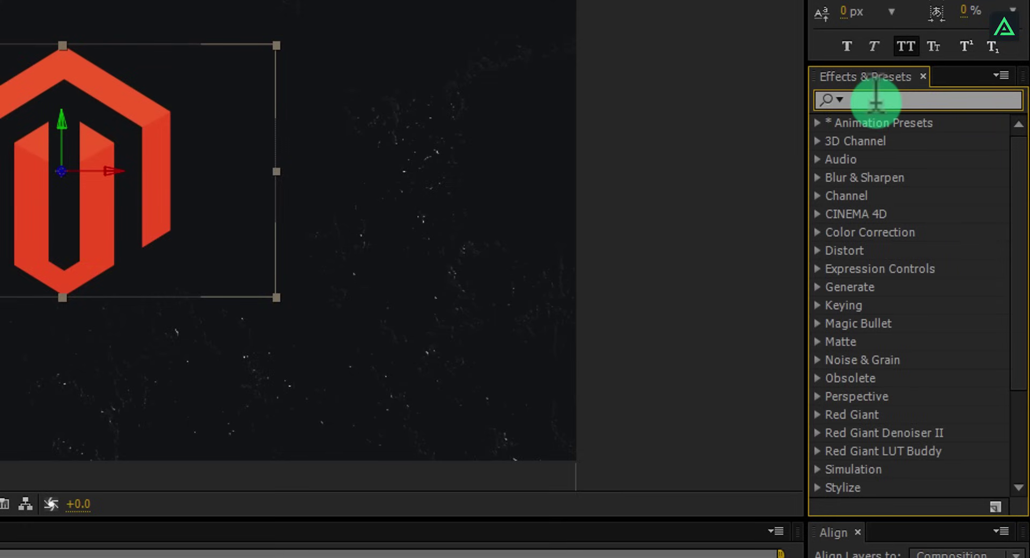
text(card)
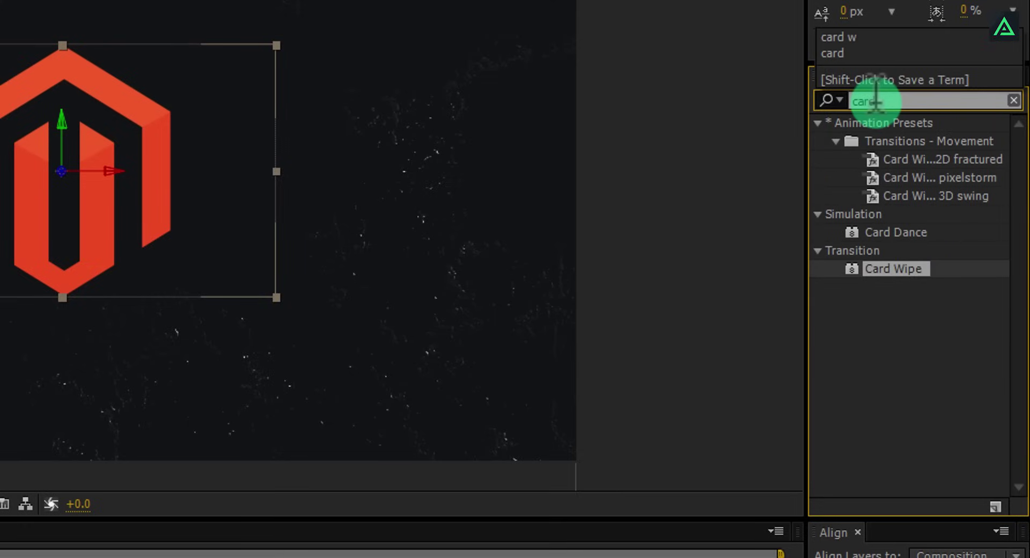
click(899, 274)
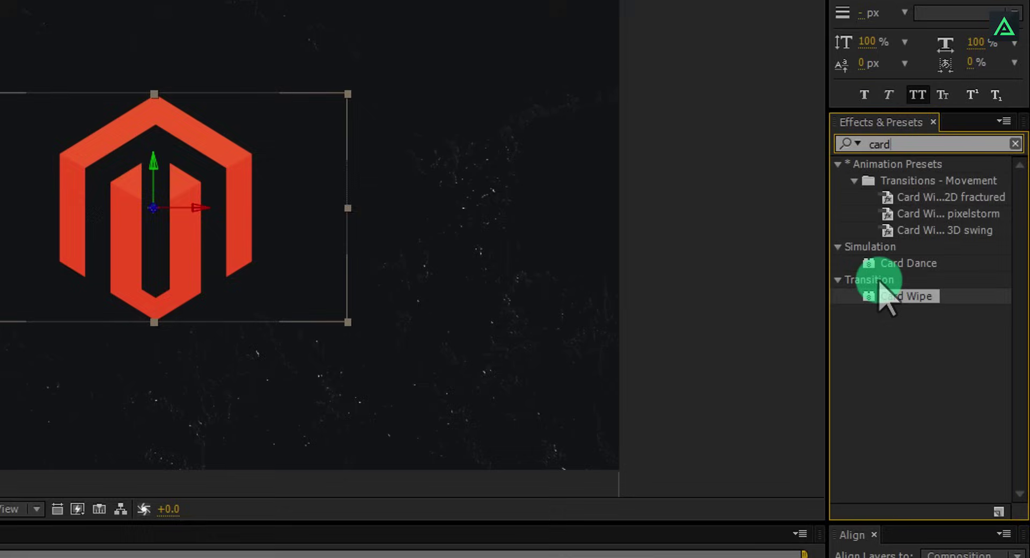
drag(879, 283, 201, 248)
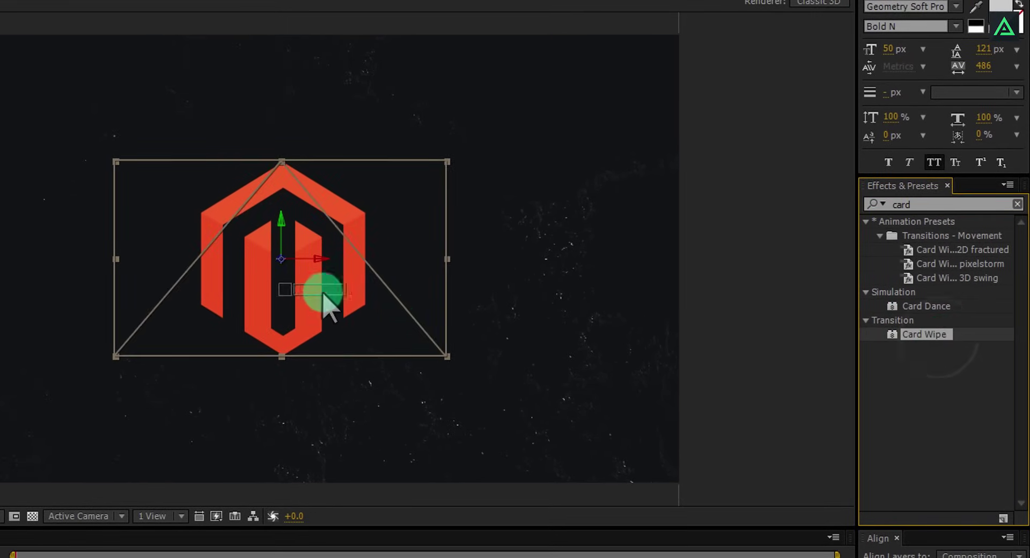
drag(324, 294, 311, 291)
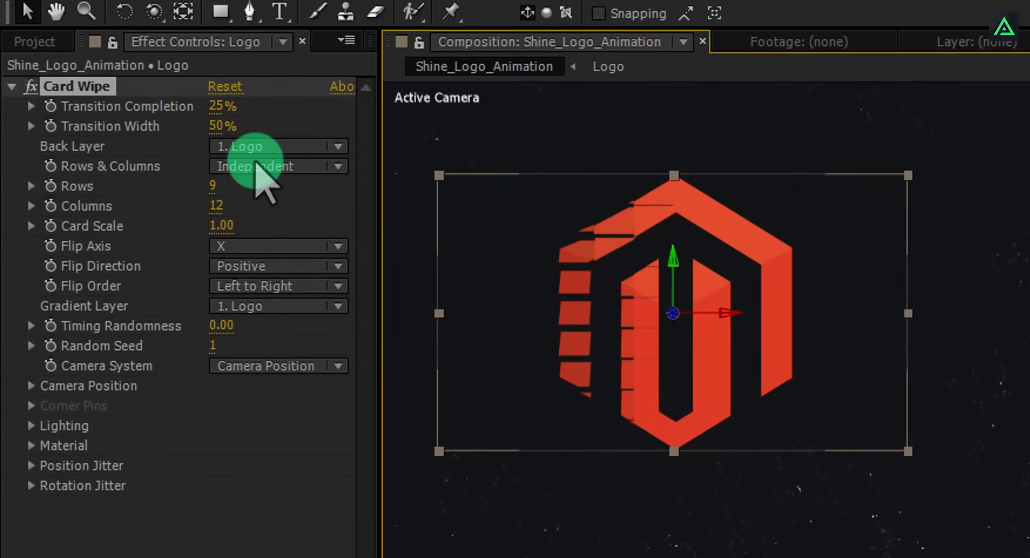
Set Card Wipe to 0% Transition Completion, 1 row and 15 columns.
click(217, 107)
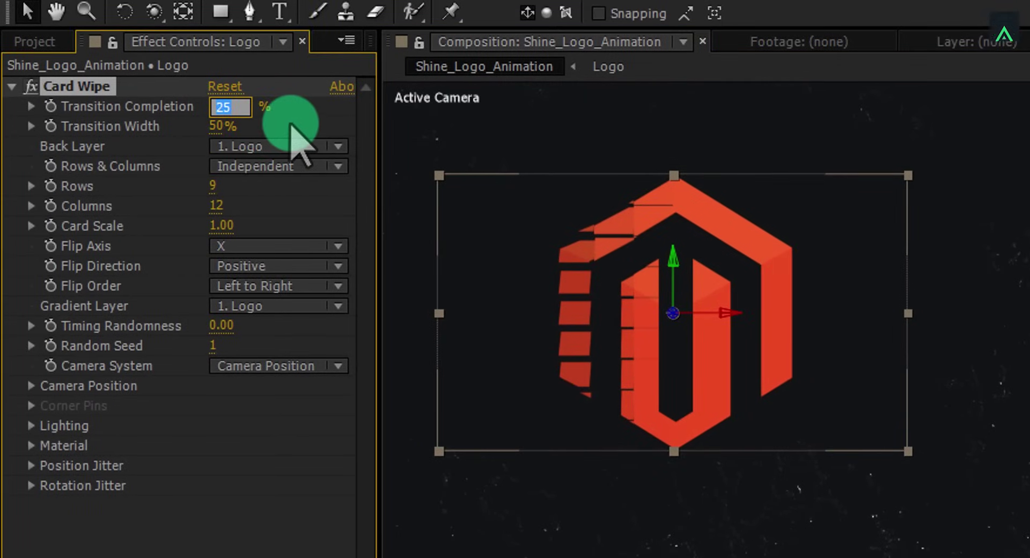
key(Return)
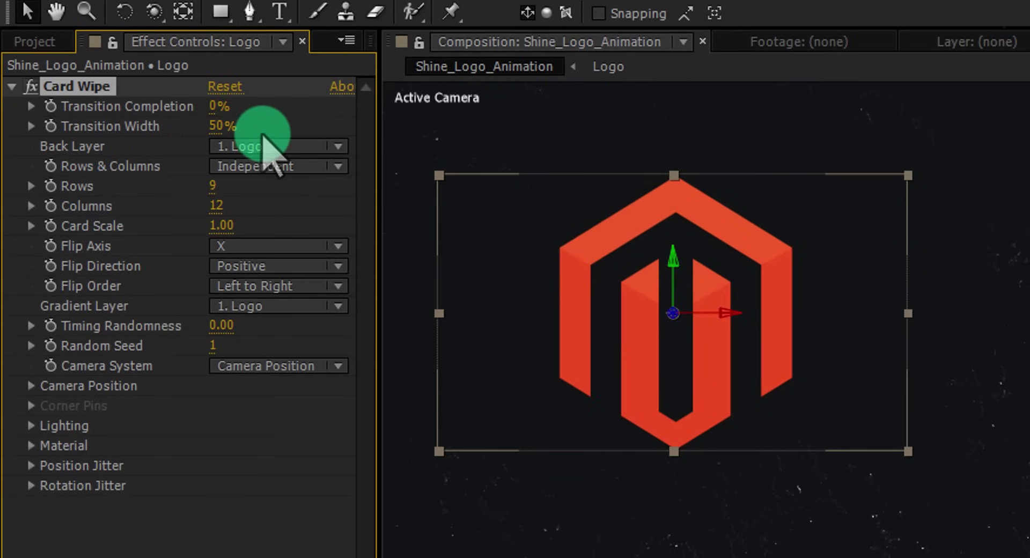
click(213, 187)
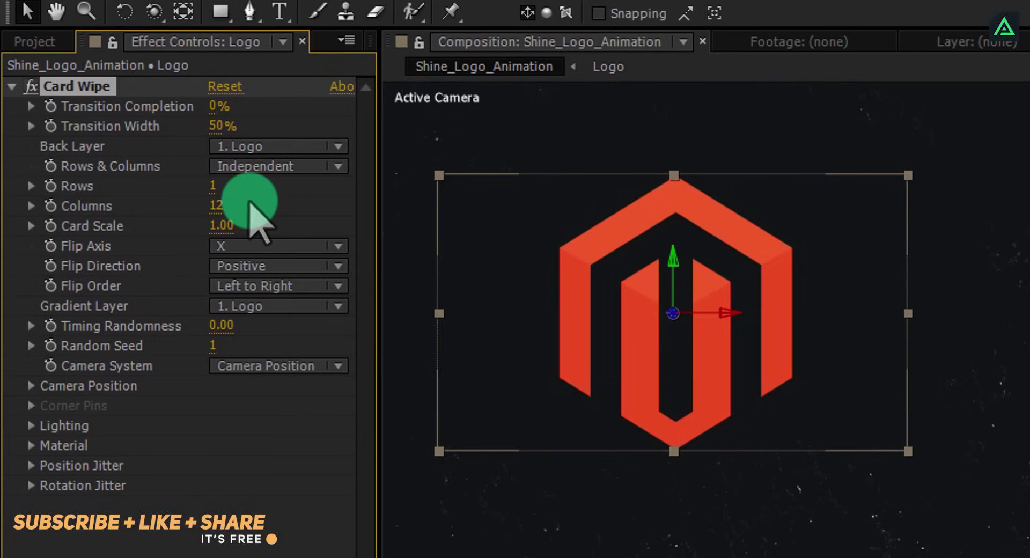
click(221, 207)
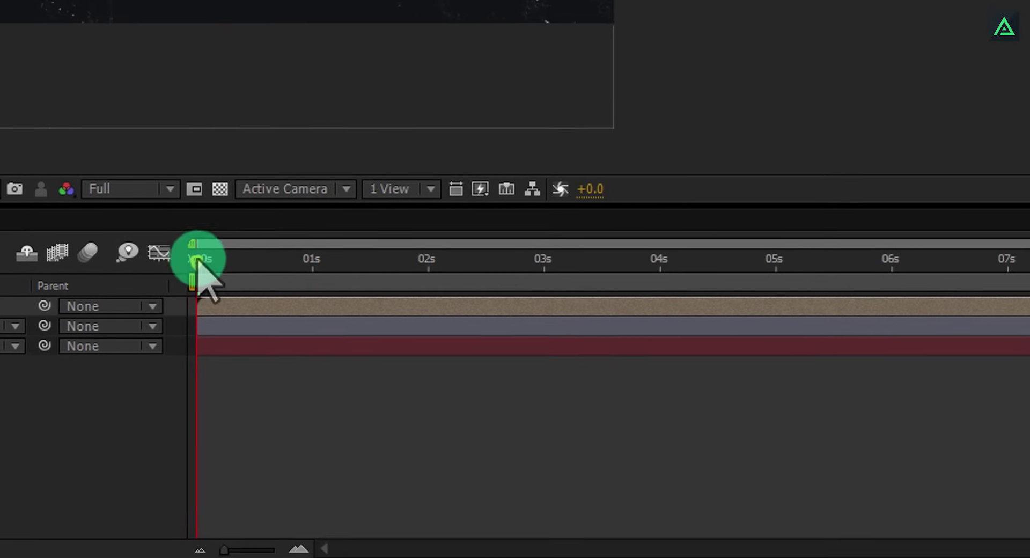
drag(198, 260, 667, 297)
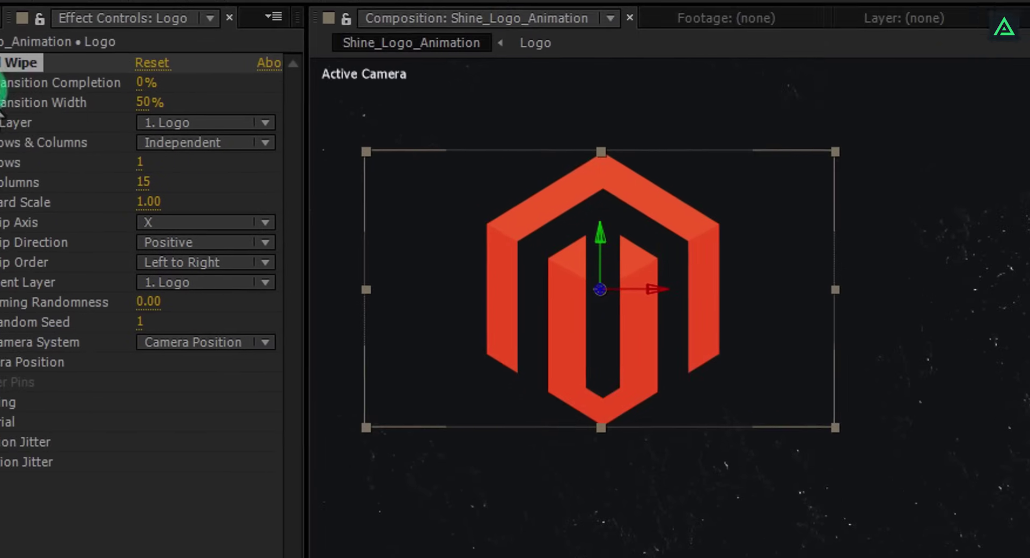
Keyframe Transition Completion at 0% at 4 seconds and 50% at 0 seconds.
click(0, 82)
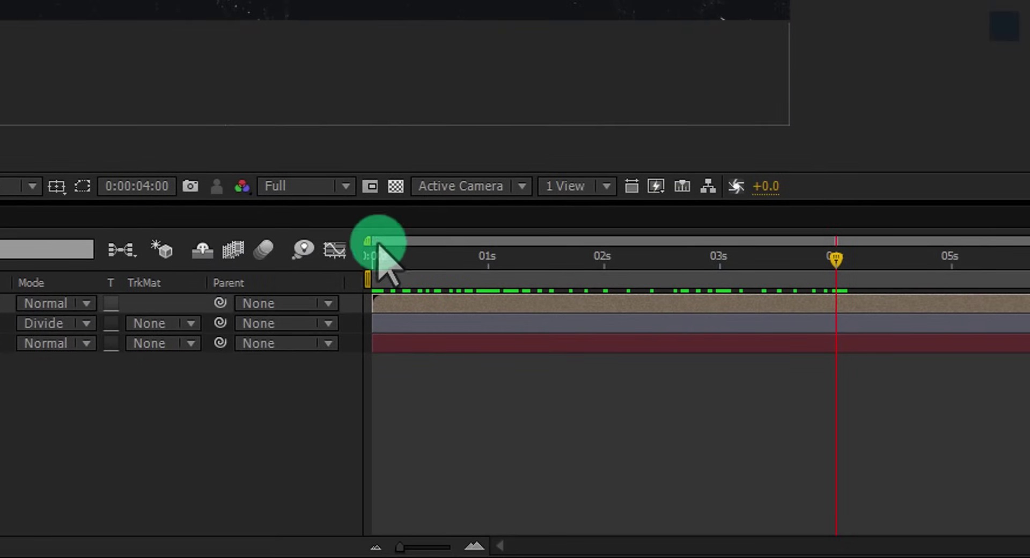
click(368, 256)
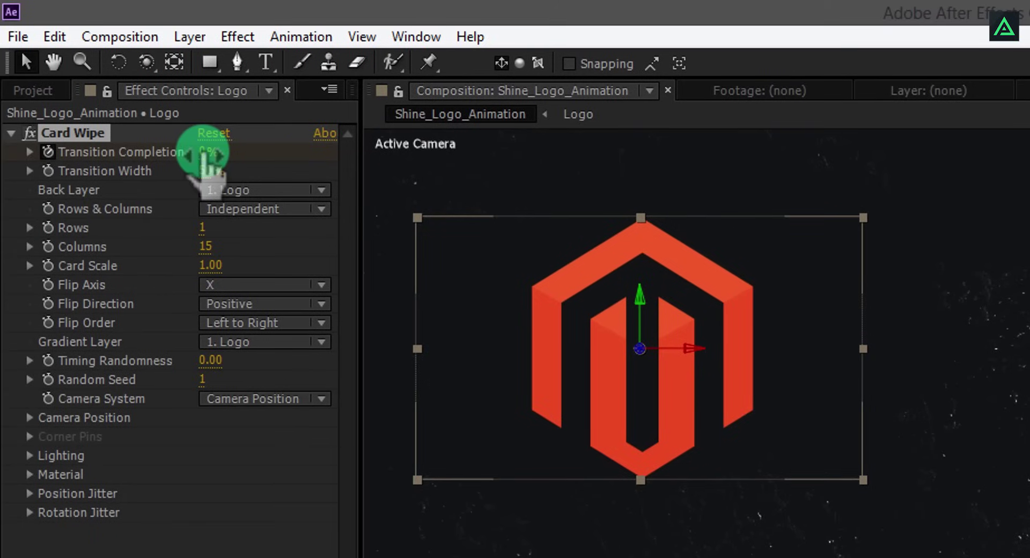
click(211, 152)
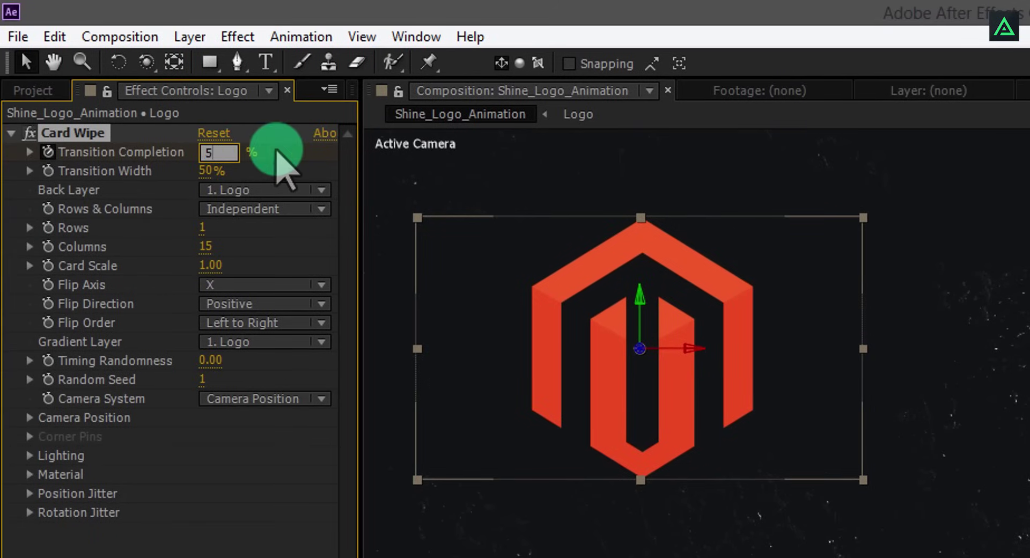
key(Return)
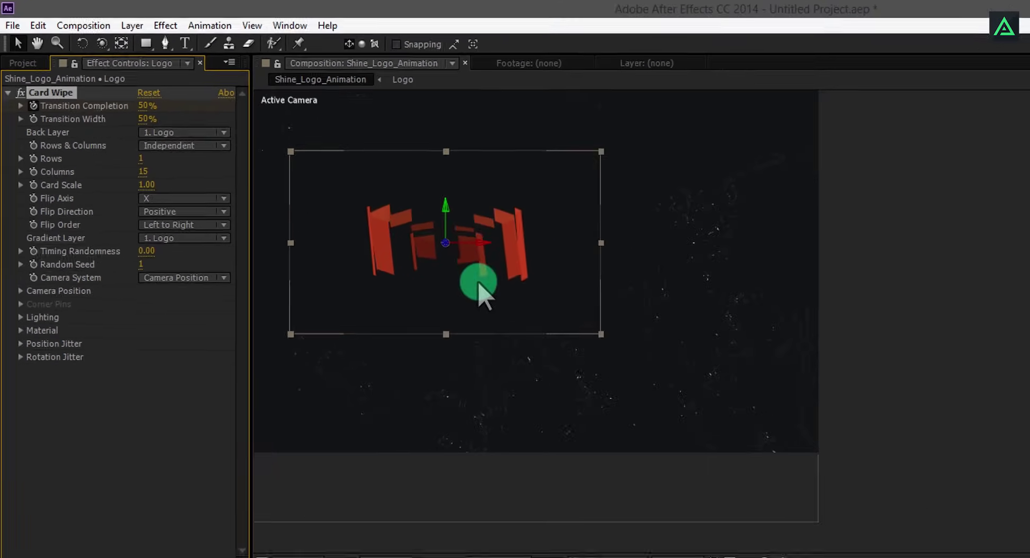
Scrub the timeline to check the cards form the full logo by about 3 seconds.
drag(477, 280, 770, 406)
drag(431, 487, 479, 489)
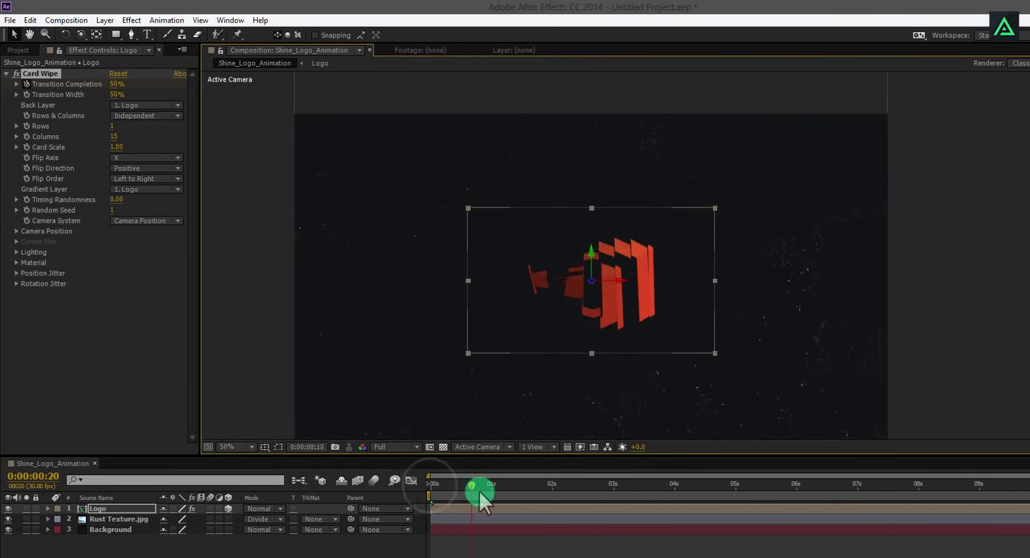
drag(616, 491, 575, 488)
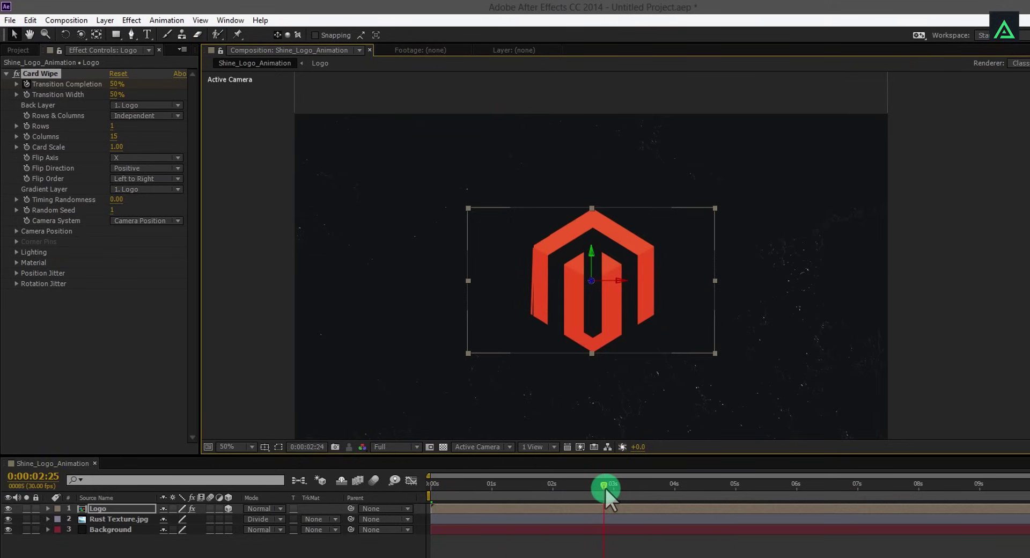
drag(629, 487, 634, 486)
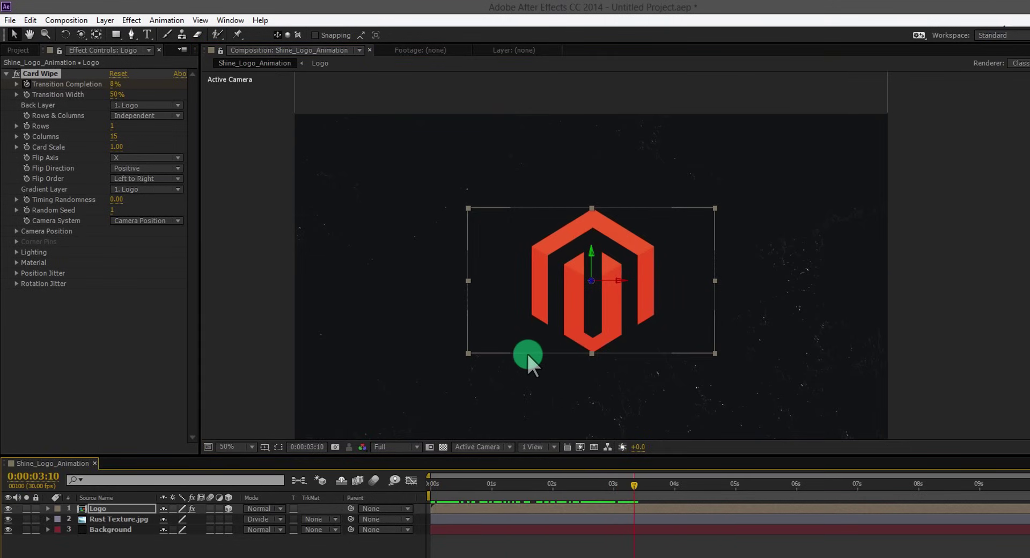
drag(536, 354, 552, 328)
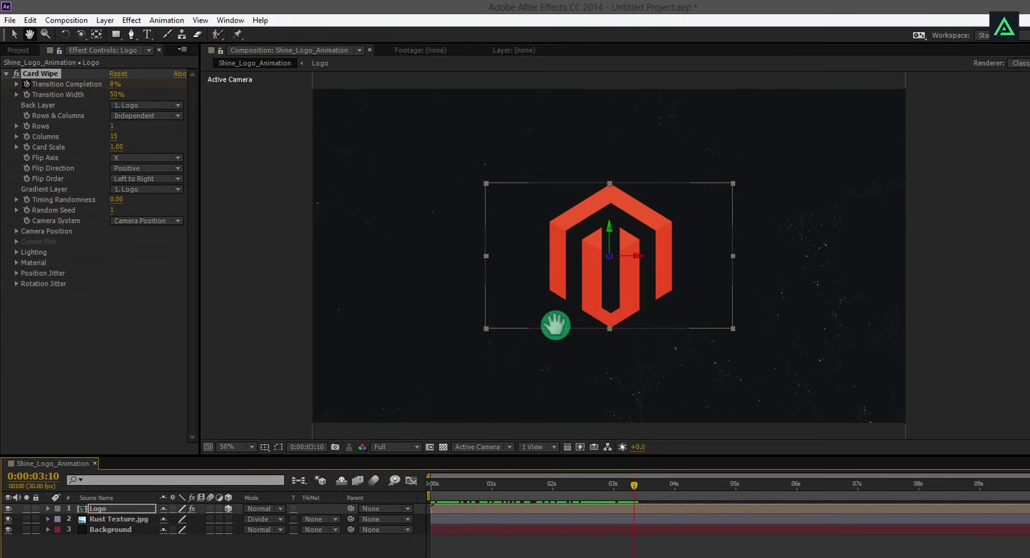
Keyframe the Logo layer's Z orientation at 180° at the start of the timeline.
click(341, 480)
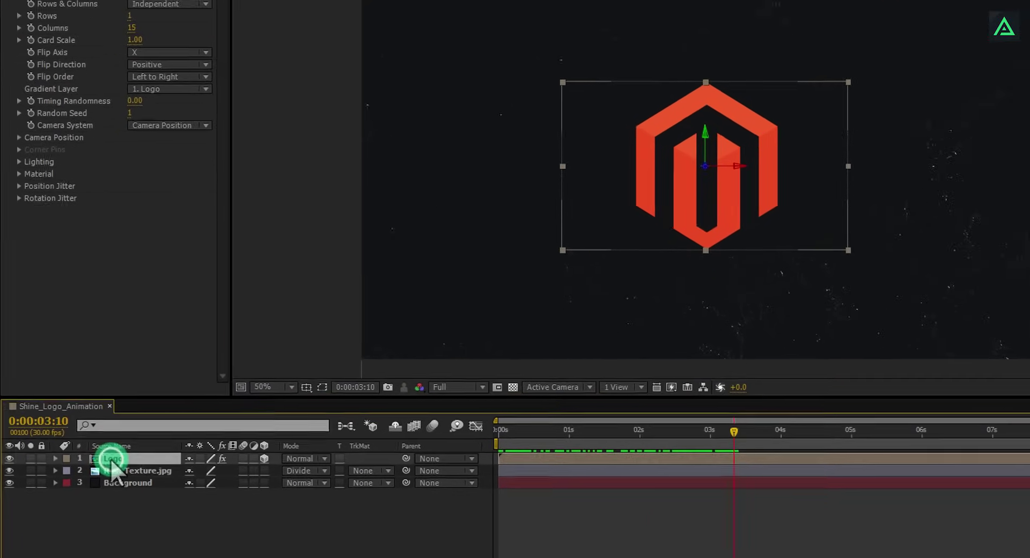
key(u)
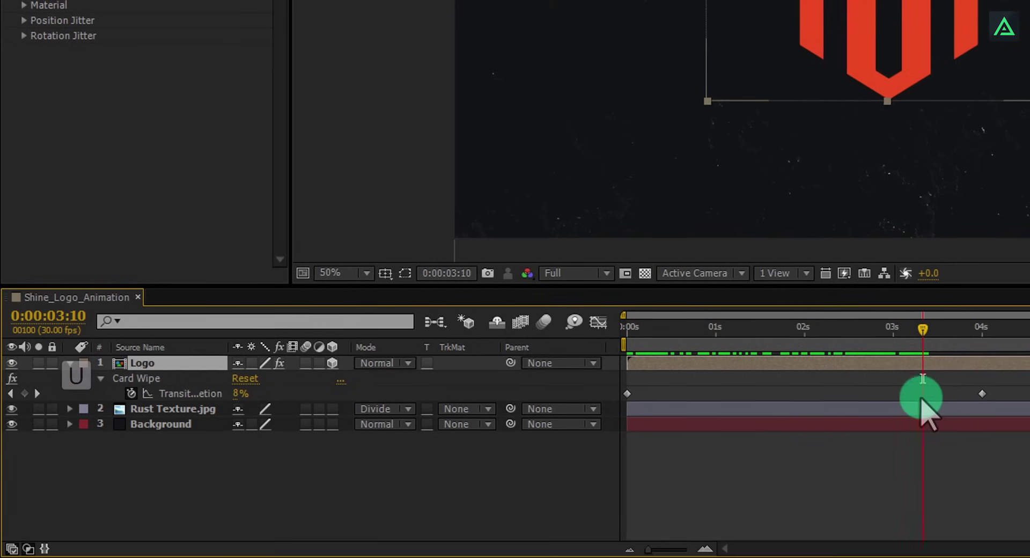
drag(932, 329, 983, 336)
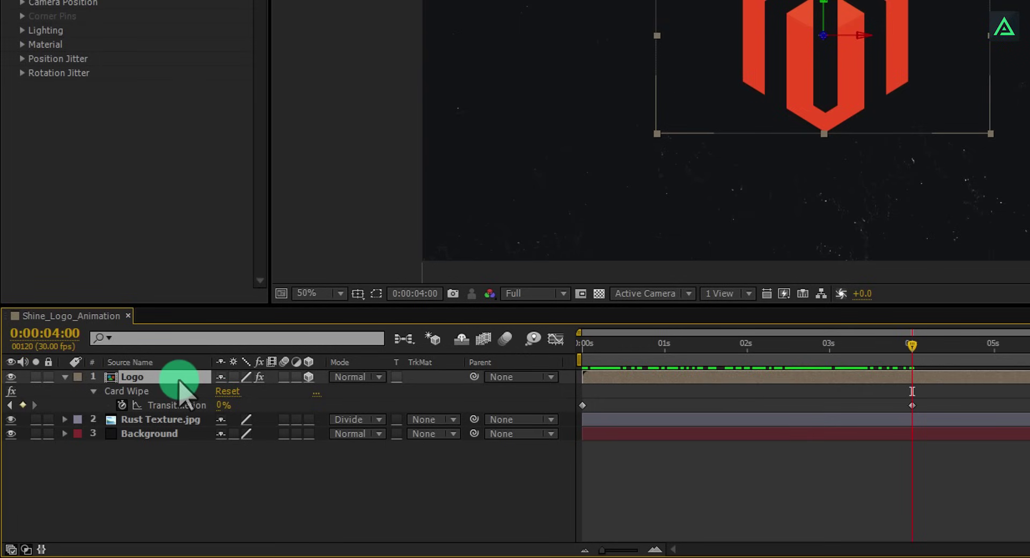
key(p)
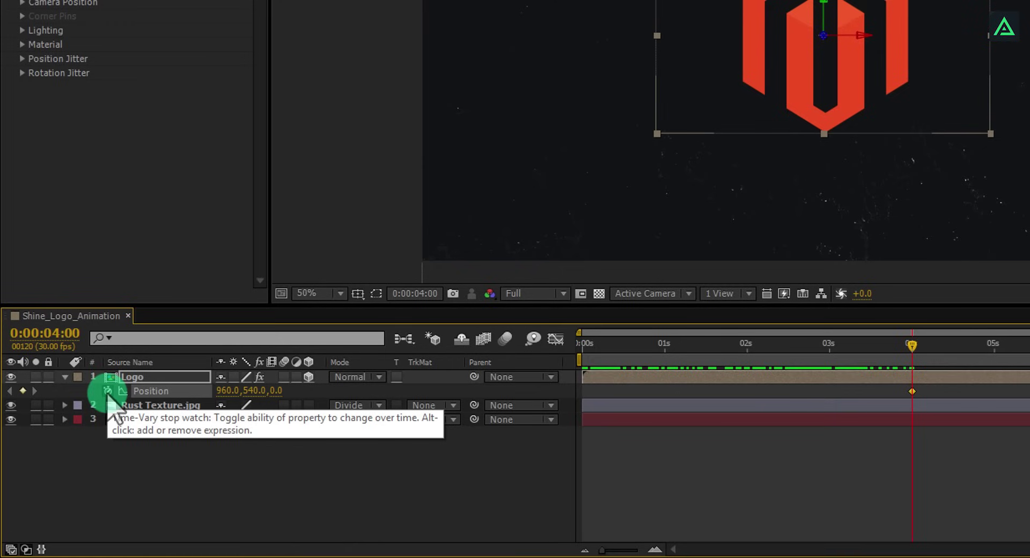
key(r)
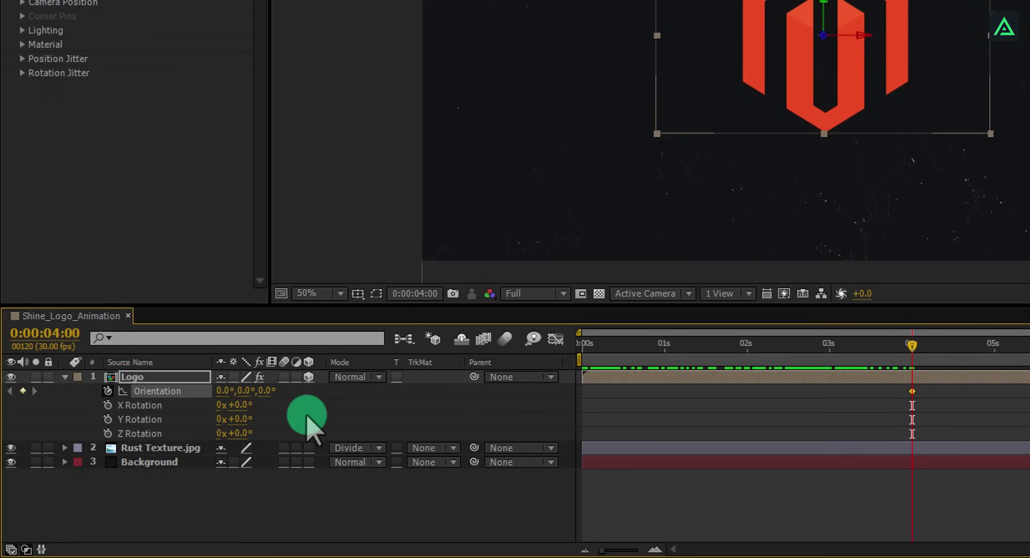
click(584, 349)
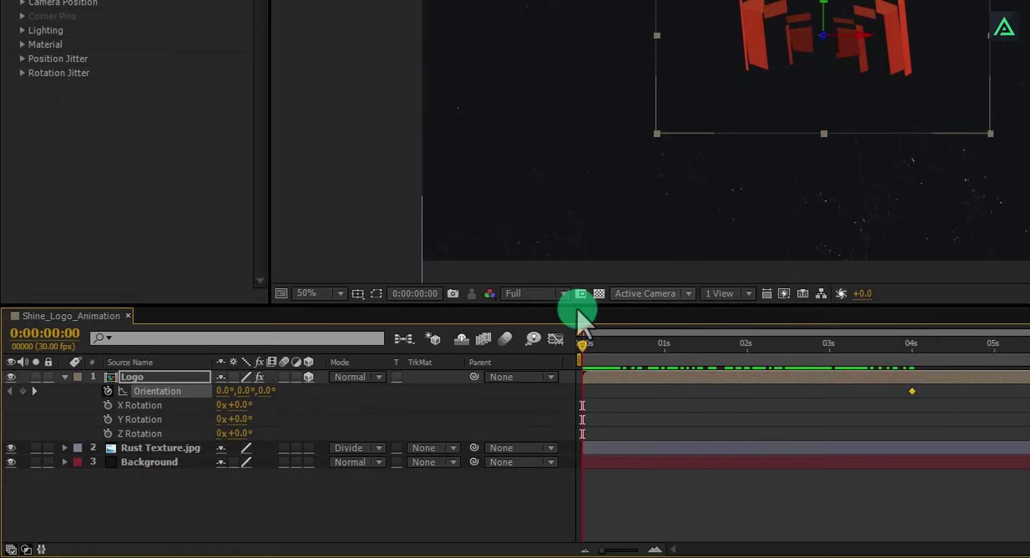
click(268, 391)
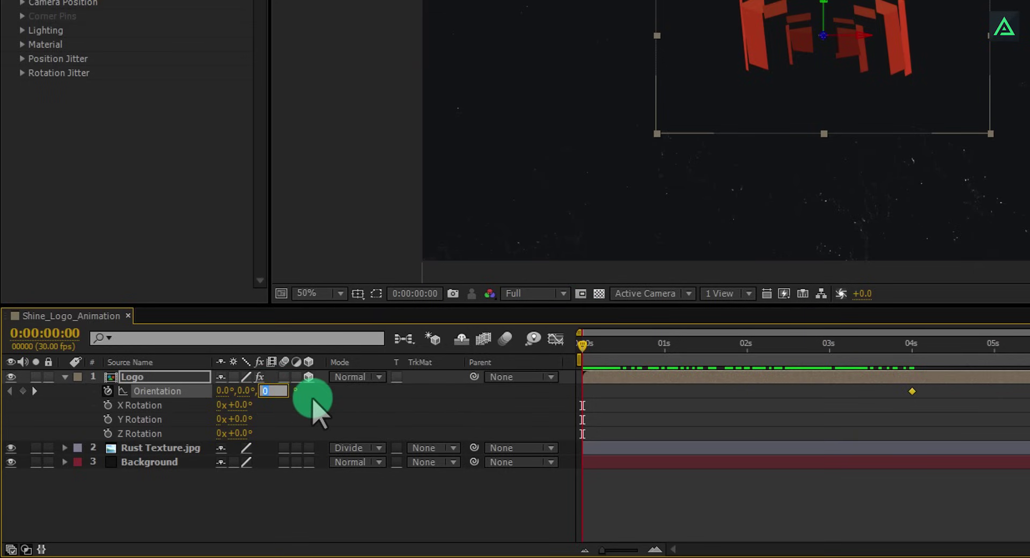
text(180)
key(Return)
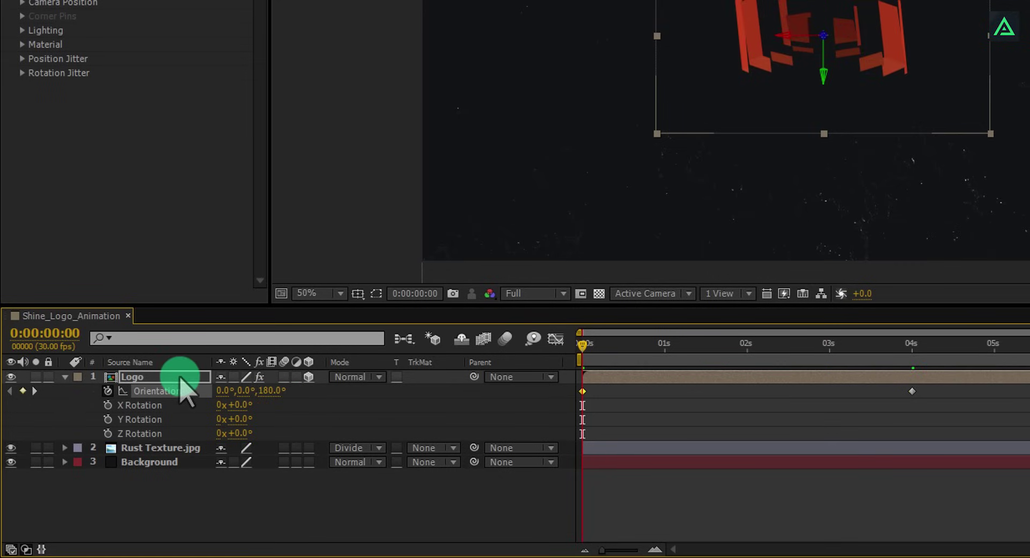
Push the logo far back in Z position at 0 seconds and preview the fly-in.
key(p)
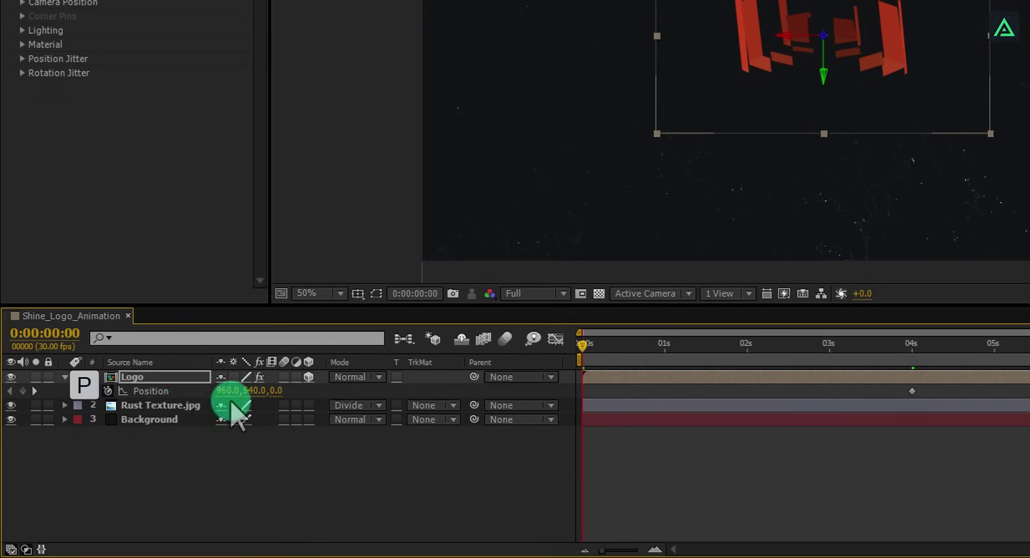
drag(283, 396, 3, 429)
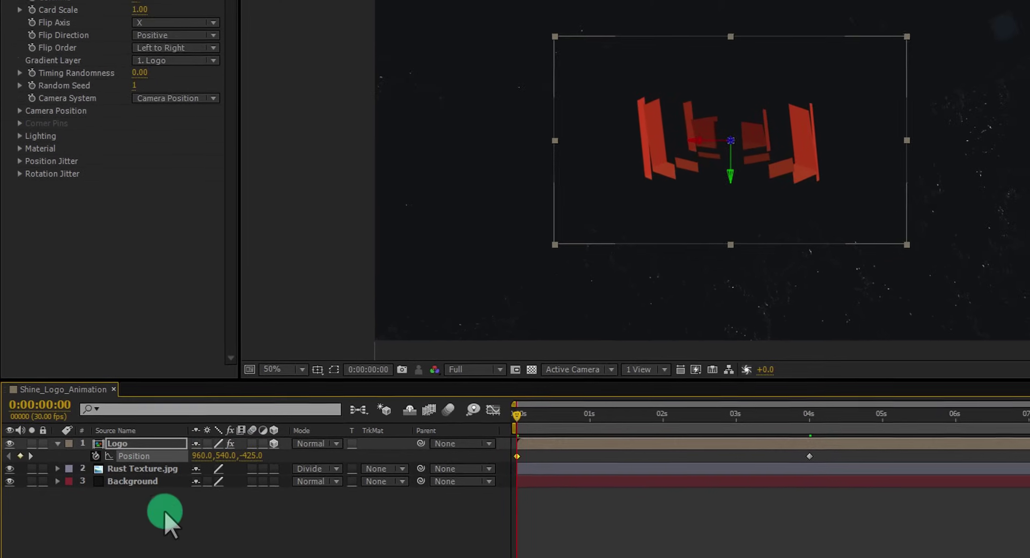
drag(248, 455, 0, 511)
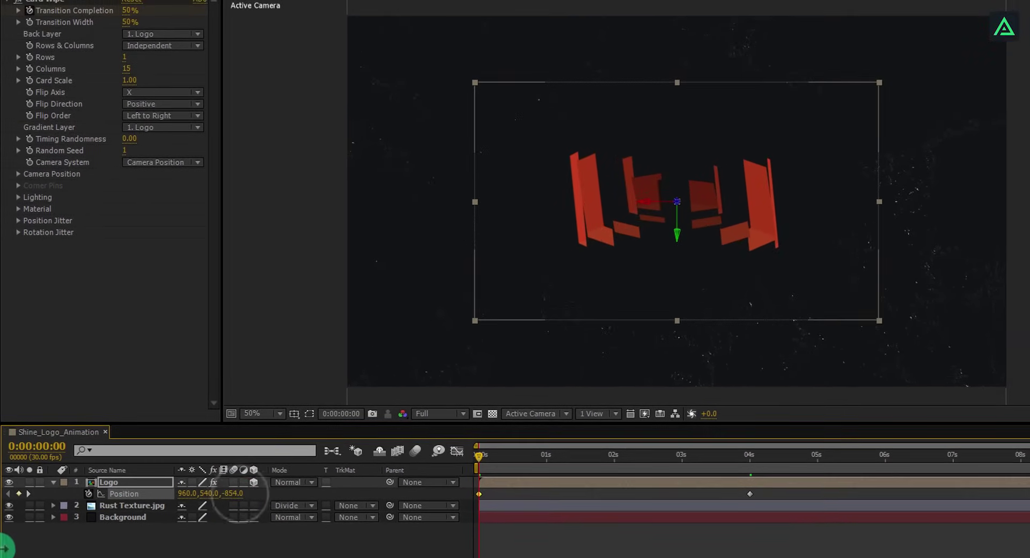
drag(232, 489, 64, 542)
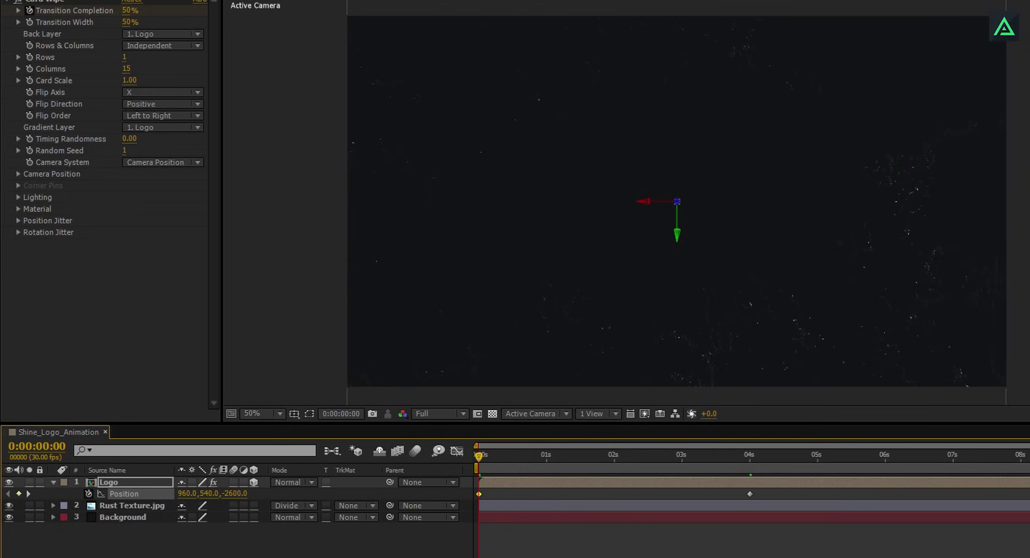
drag(479, 460, 752, 486)
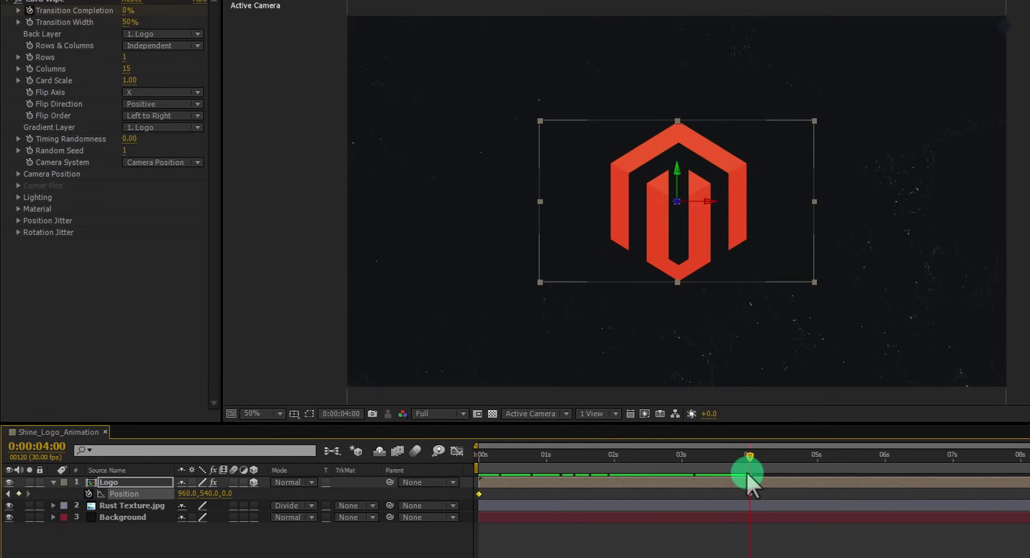
Apply Easy Ease to all nine of the Logo layer's keyframes and preview the motion.
click(144, 482)
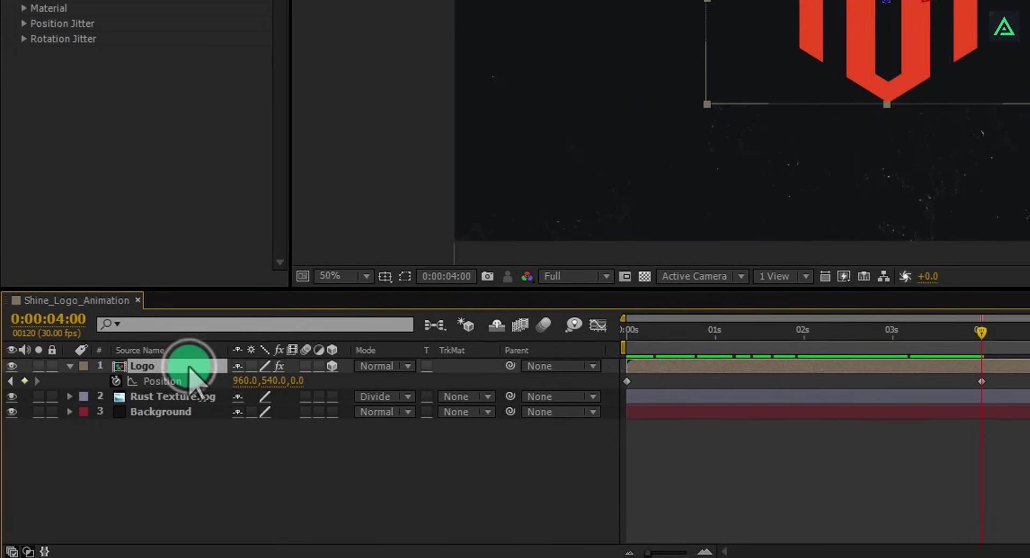
key(u)
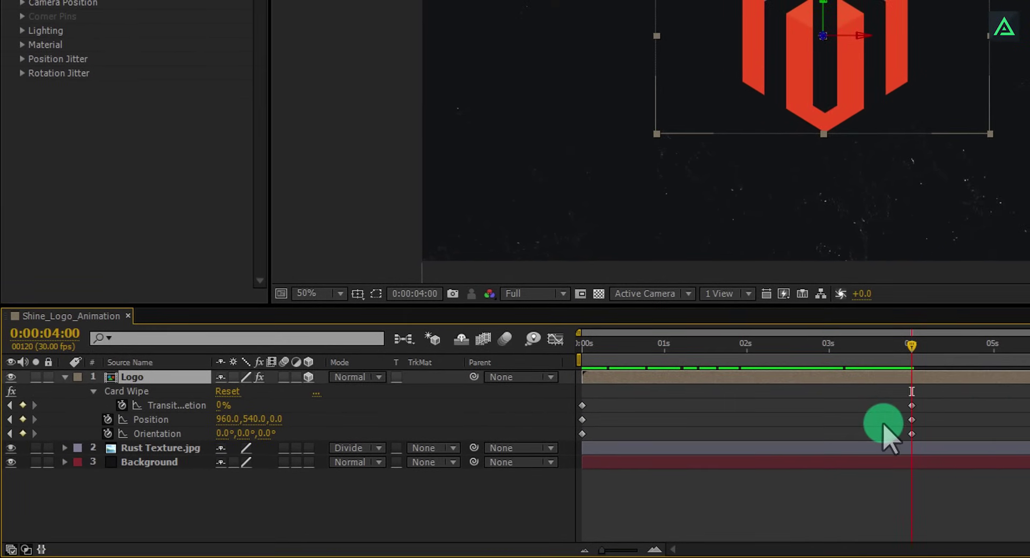
drag(943, 397, 594, 446)
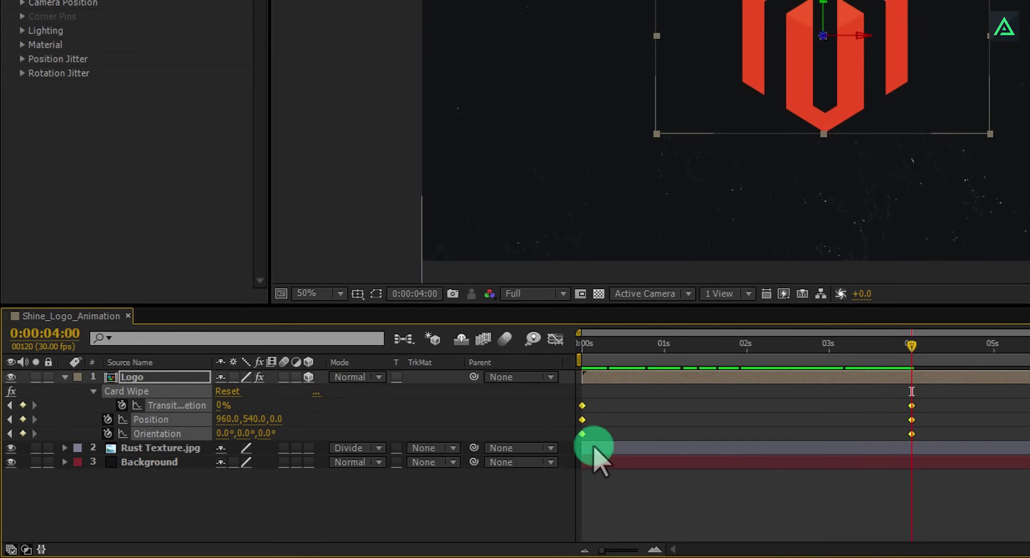
key(F9)
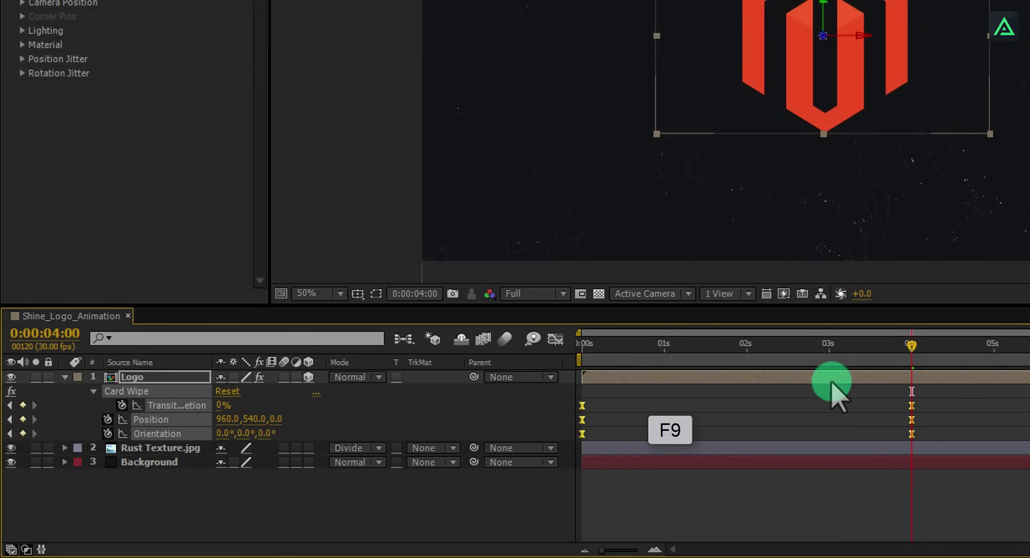
drag(903, 348, 783, 368)
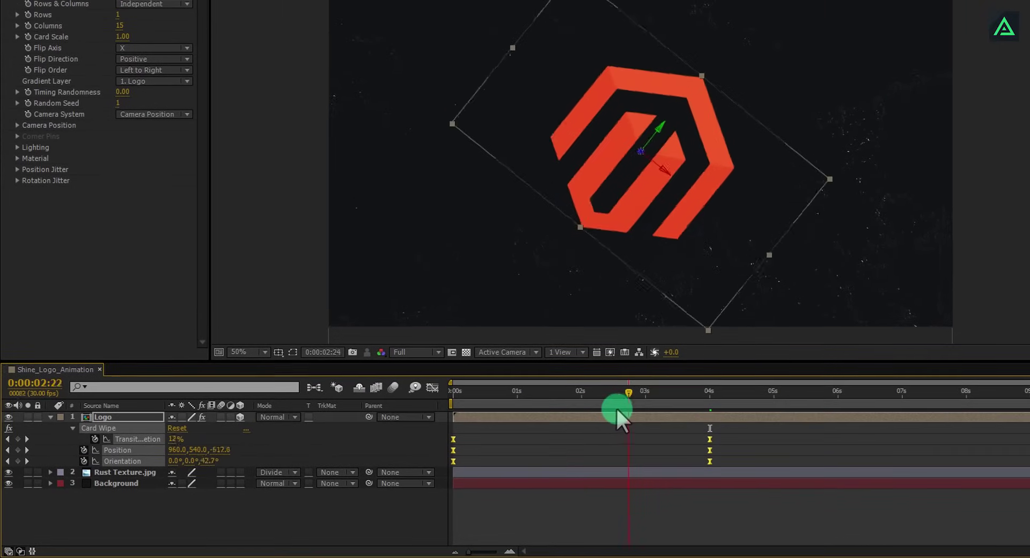
drag(617, 408, 685, 412)
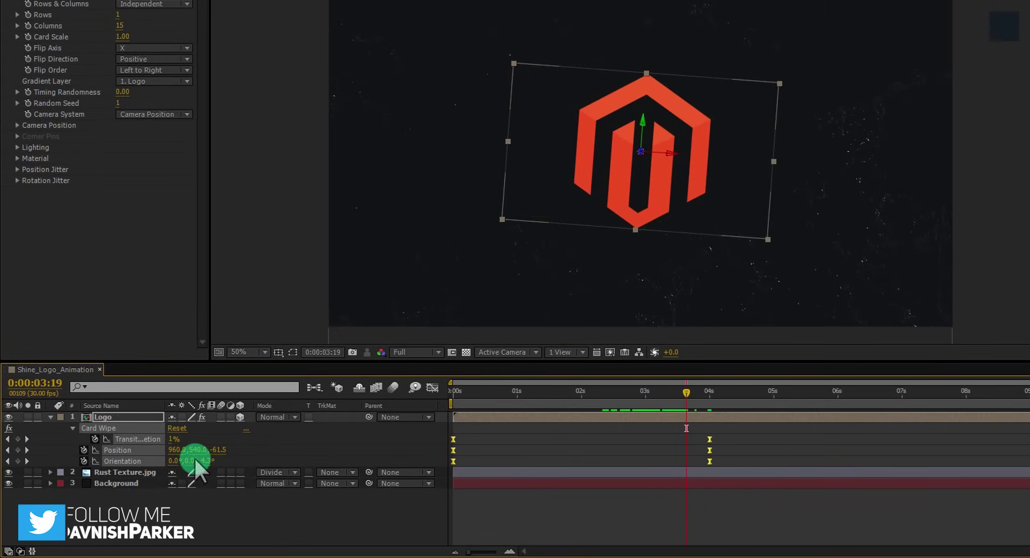
Move the last Orientation keyframe to 3:13 so the spin ends before the fly-in.
click(58, 456)
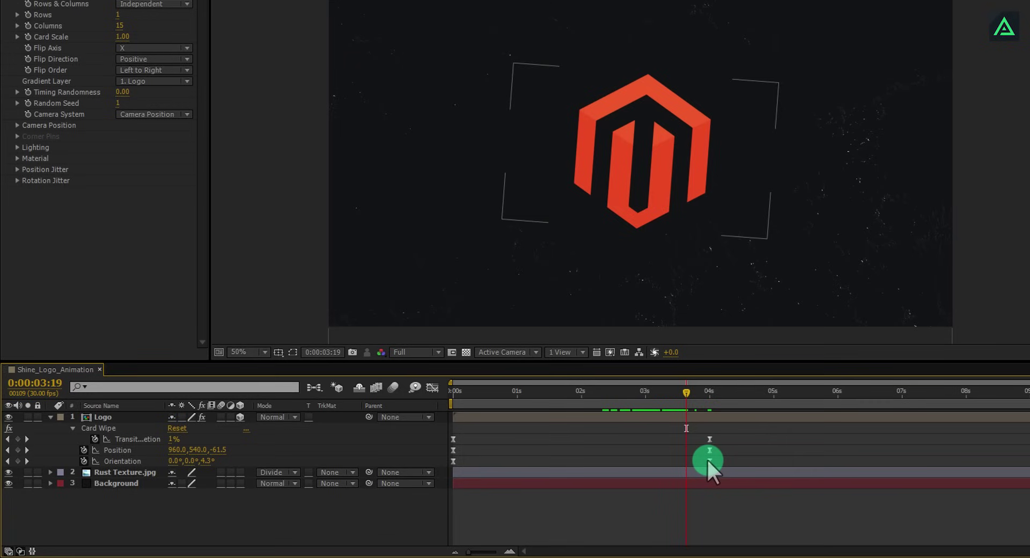
drag(710, 461, 649, 461)
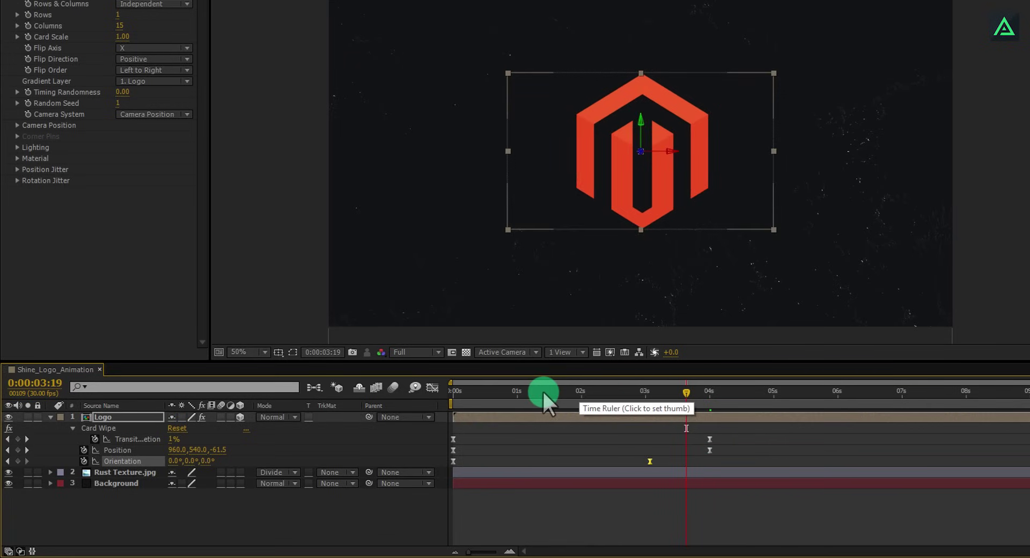
drag(542, 391, 673, 409)
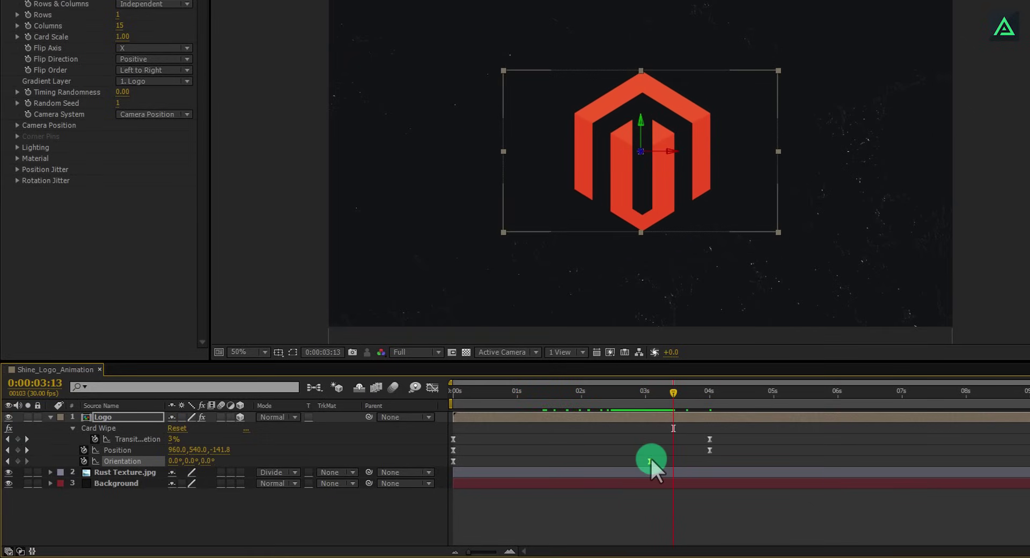
drag(650, 457, 674, 459)
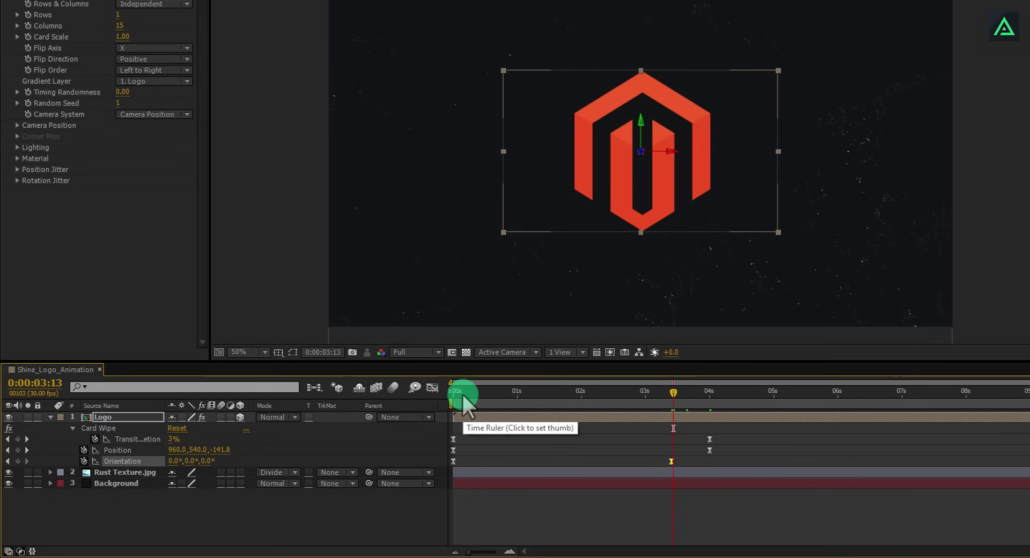
drag(462, 391, 706, 453)
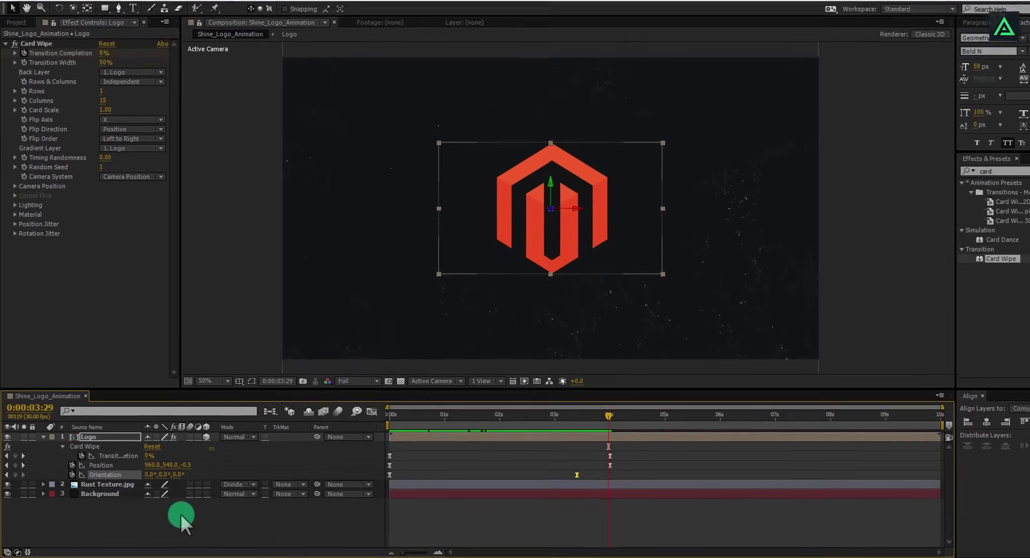
Create a MAGENTO text layer and position it centred below the logo.
right_click(164, 515)
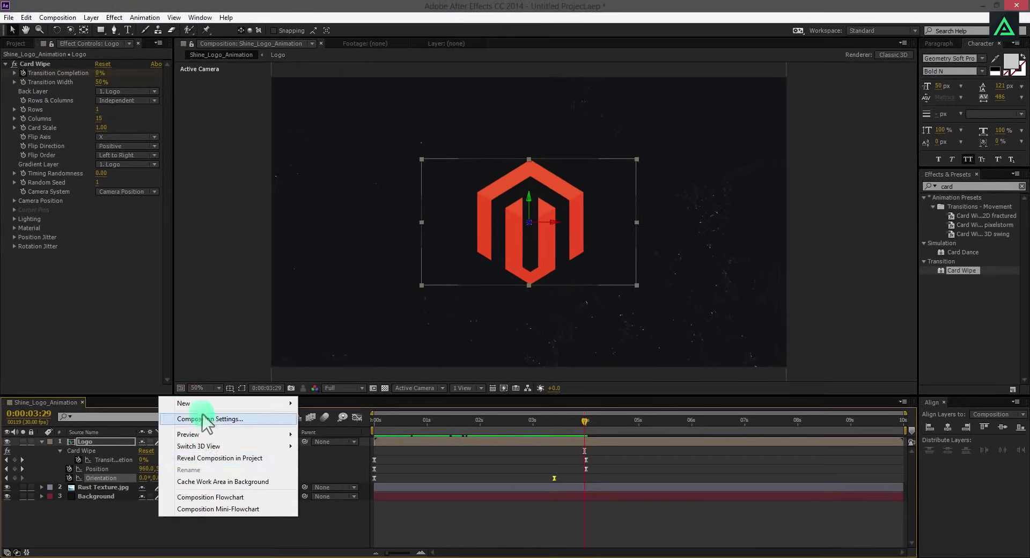
mouse_move(195, 396)
click(322, 418)
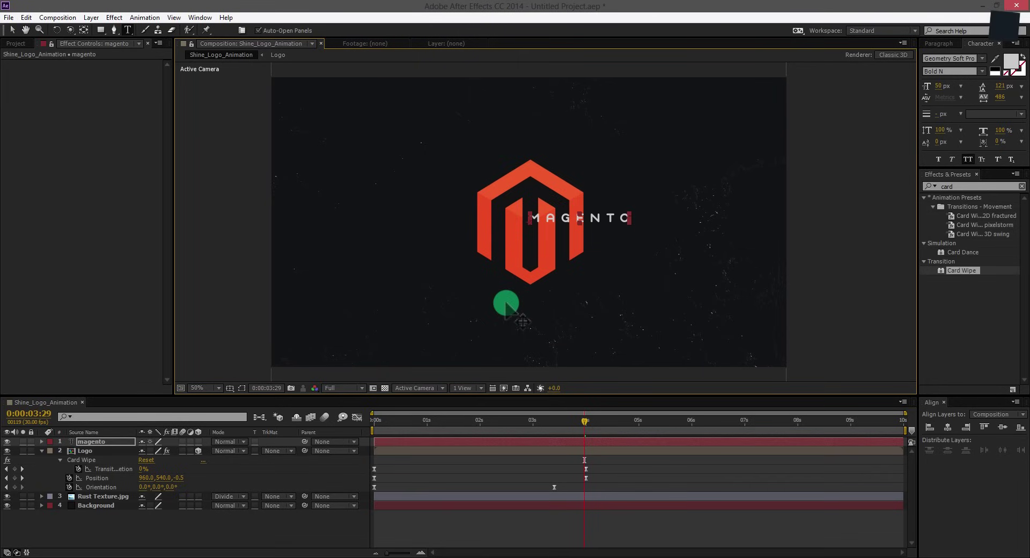
drag(585, 259, 541, 300)
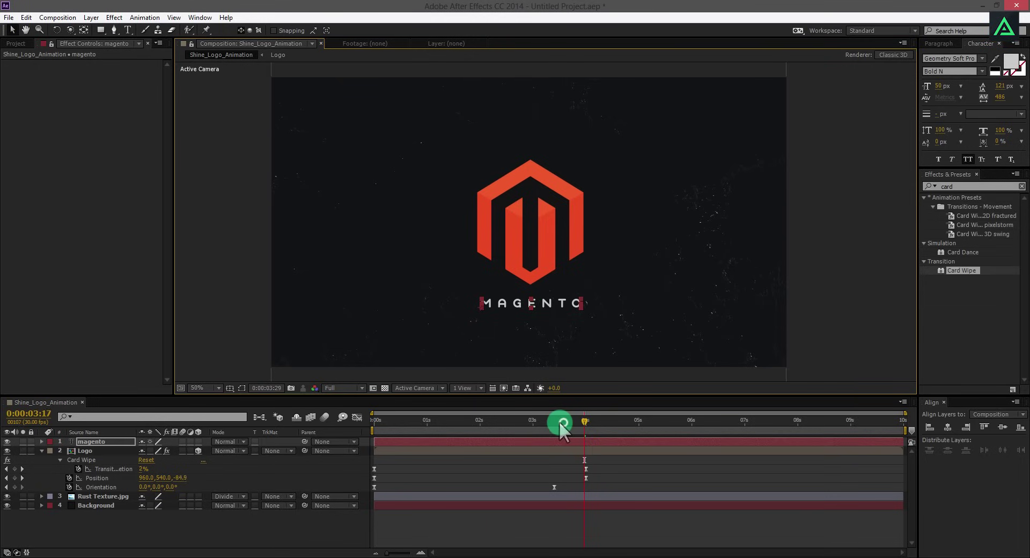
mouse_move(559, 420)
mouse_down()
mouse_move(483, 428)
mouse_move(545, 429)
mouse_up()
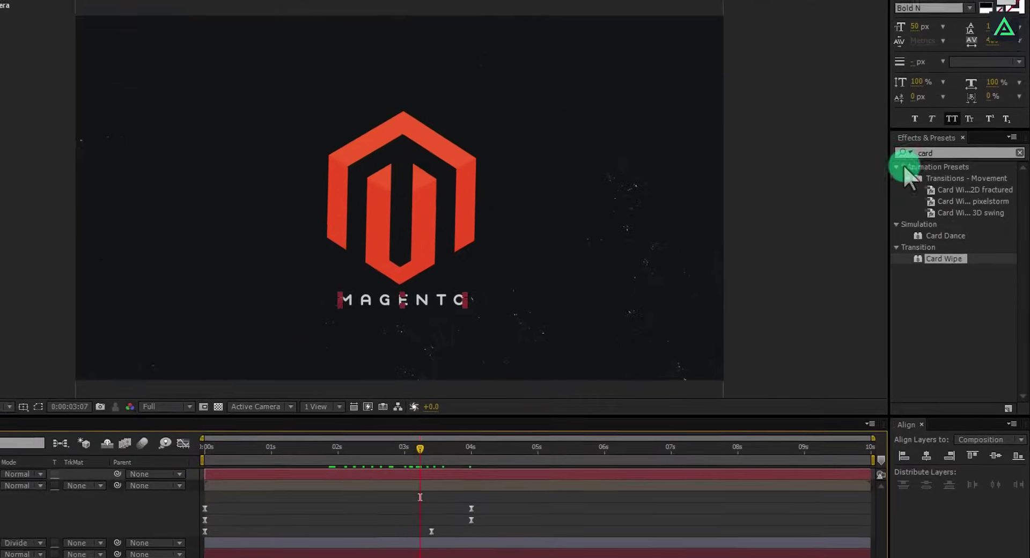
Apply the 3D Basic Rotate Y Cascade text preset to the MAGENTO text layer.
click(910, 153)
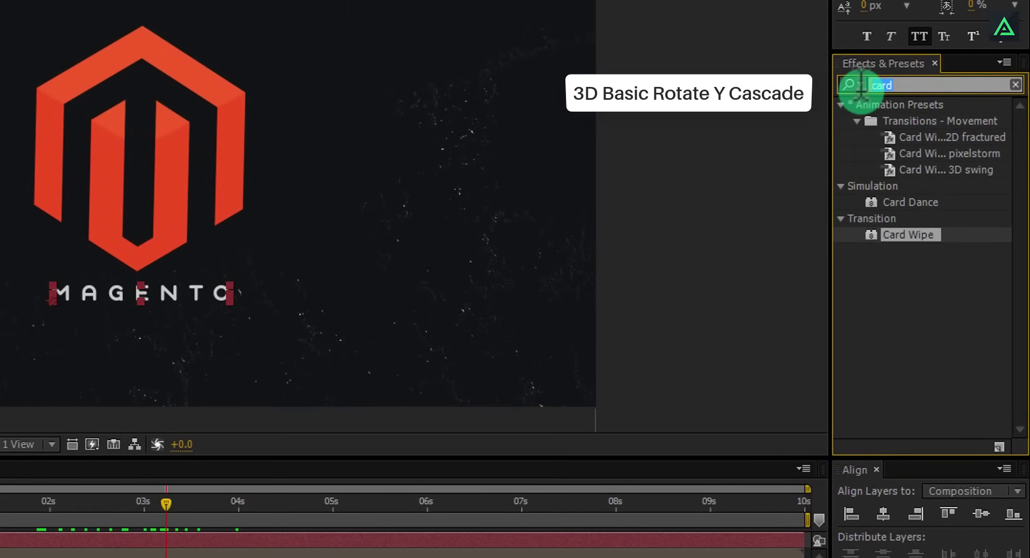
text(y casc)
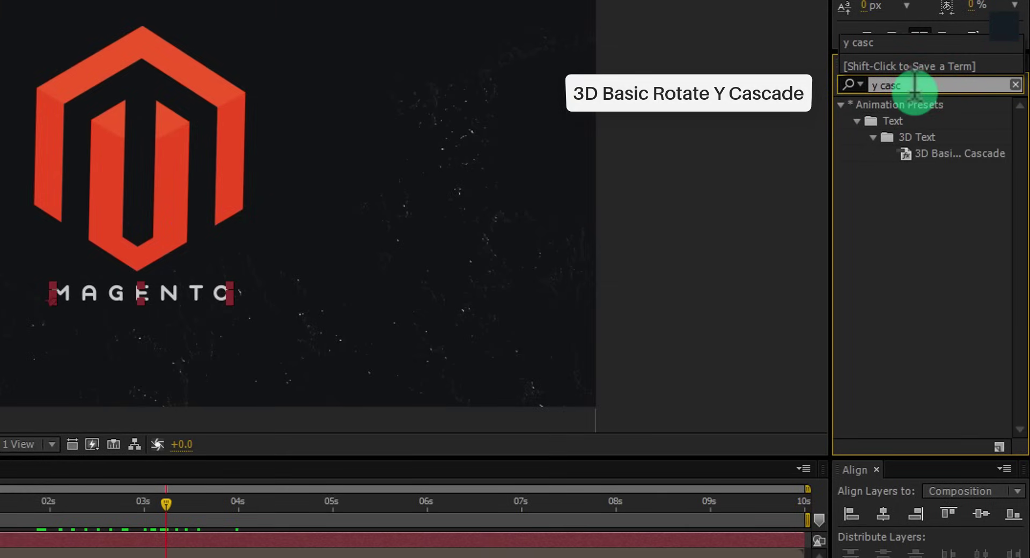
click(954, 155)
drag(954, 155, 193, 304)
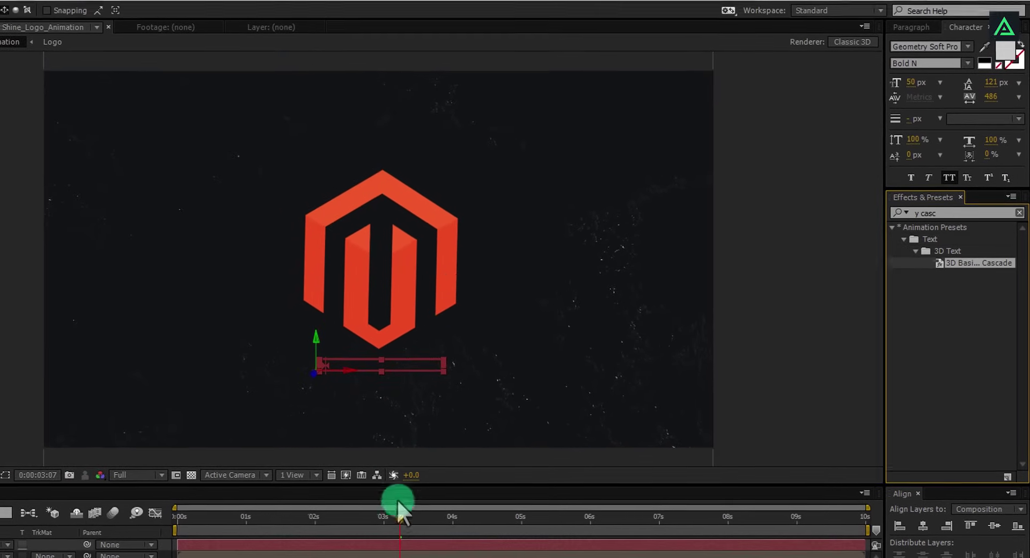
Scrub the timeline to preview the letter cascade, then select the Logo layer.
drag(373, 522, 474, 543)
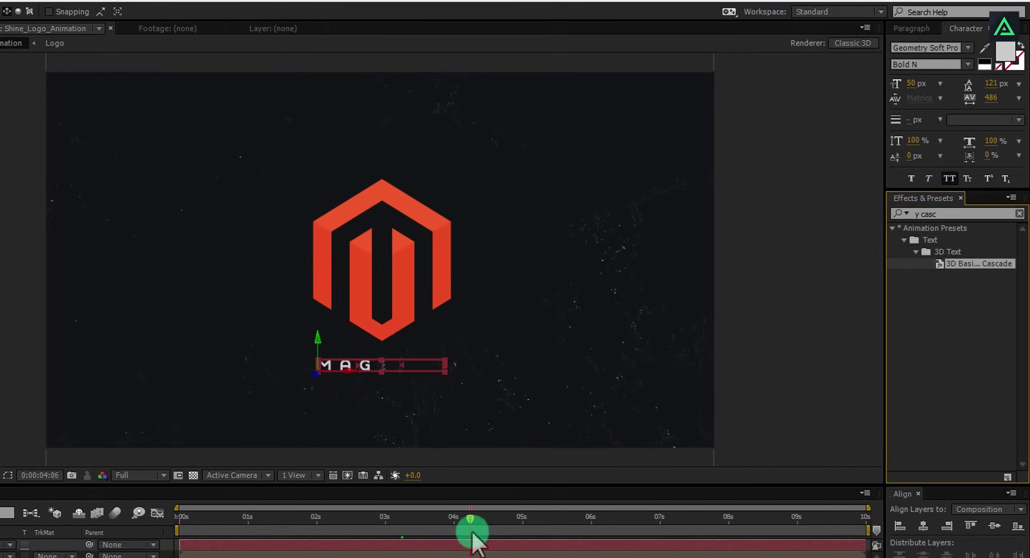
drag(547, 544, 466, 546)
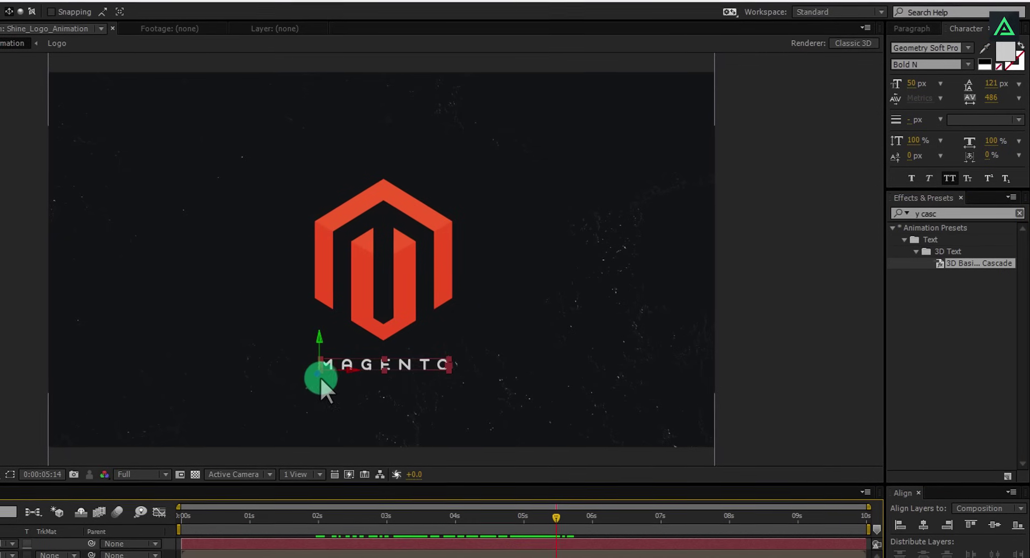
click(552, 485)
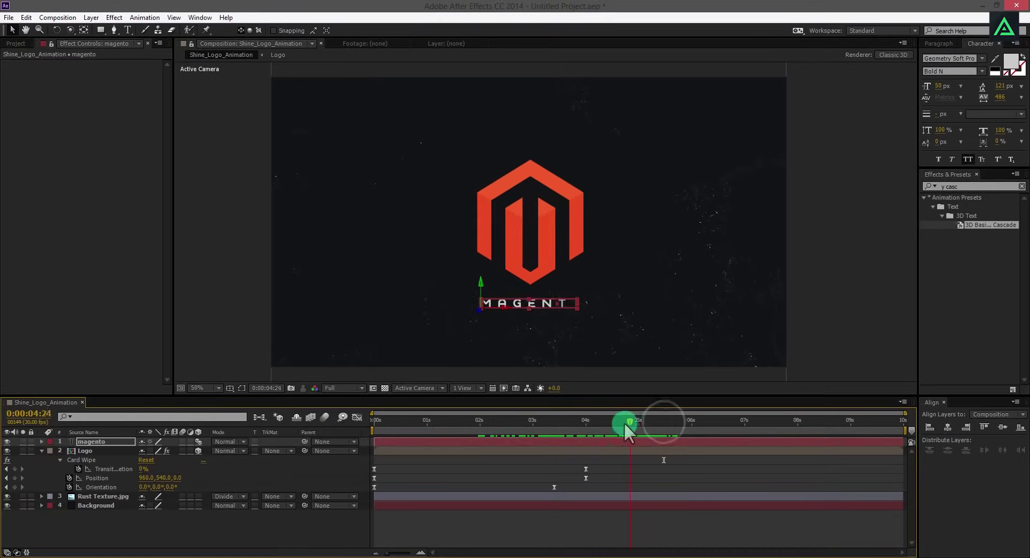
drag(587, 428, 557, 428)
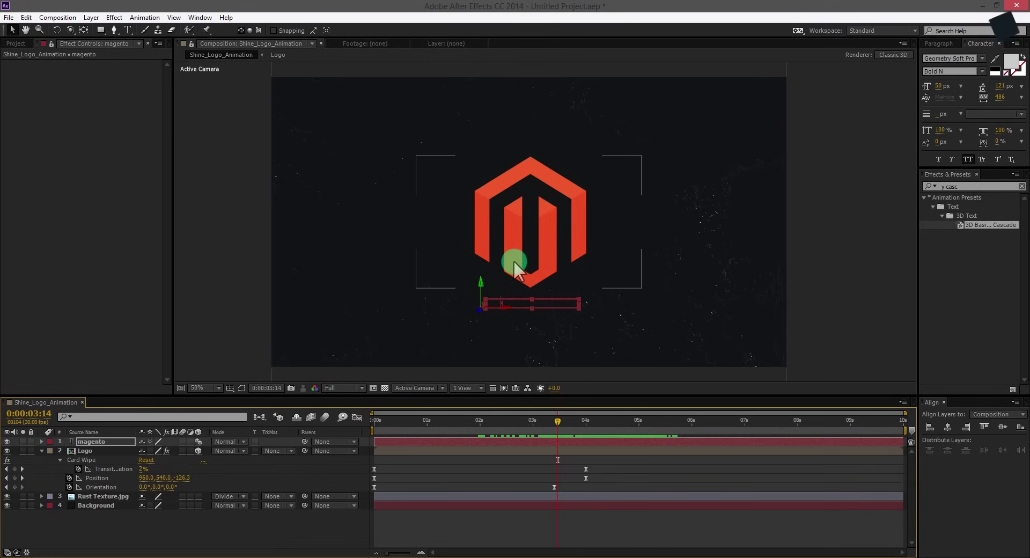
click(83, 451)
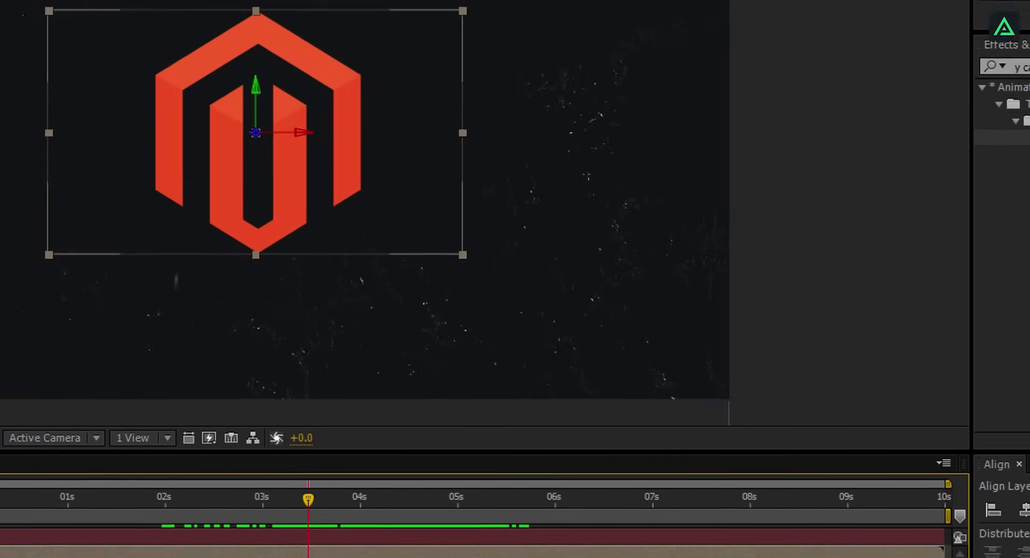
Search Effects & Presets for 'light s' and apply CC Light Sweep to the Logo layer.
click(1022, 66)
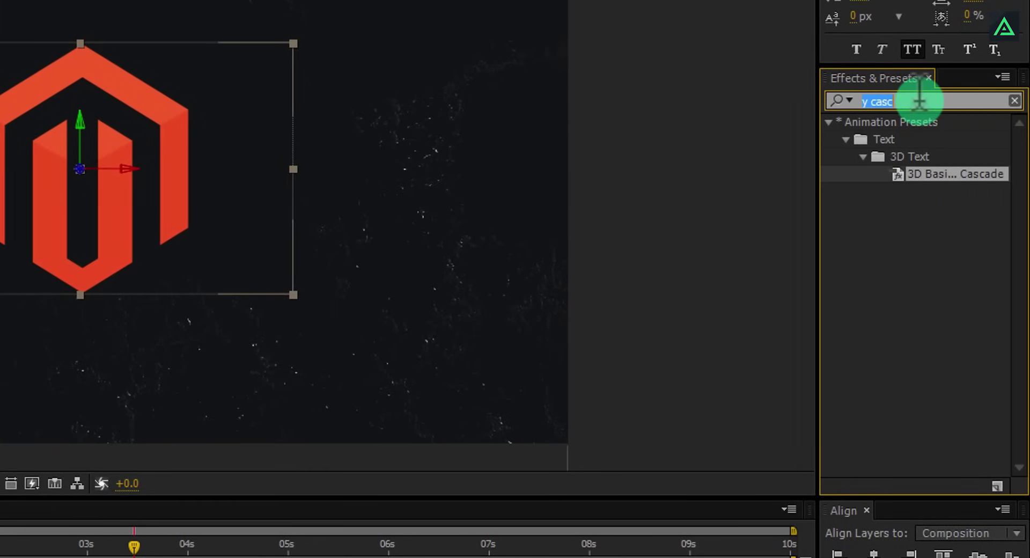
text(light)
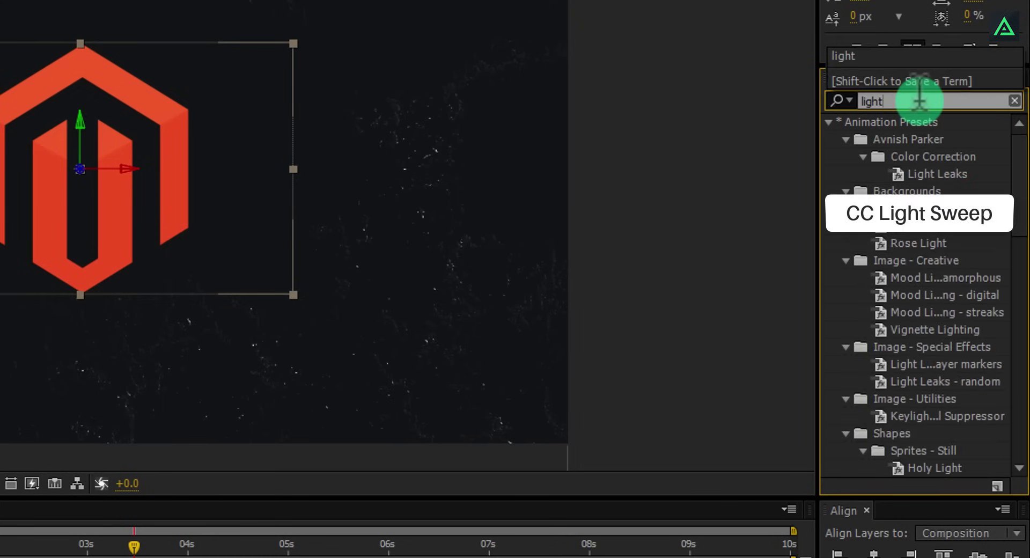
text( s)
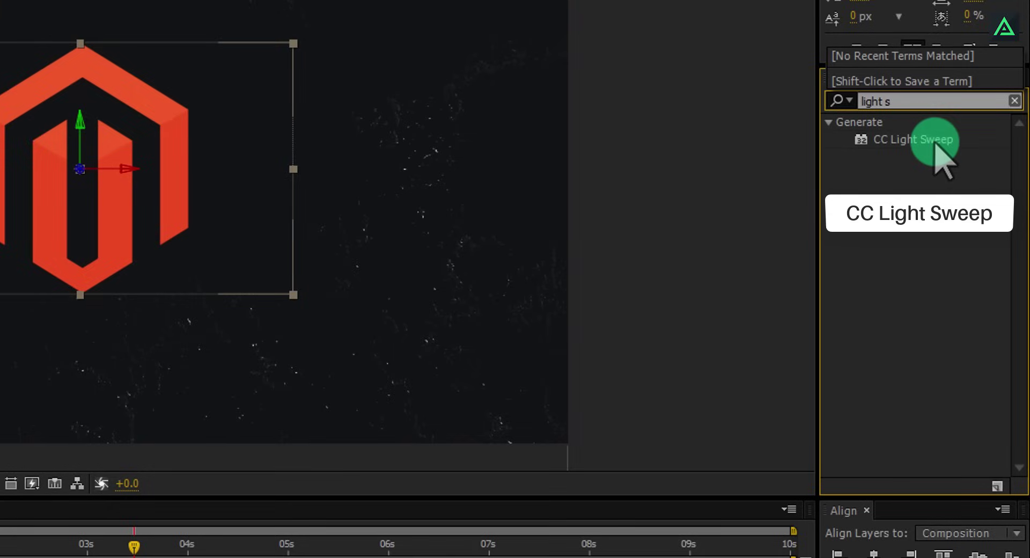
drag(922, 141, 93, 148)
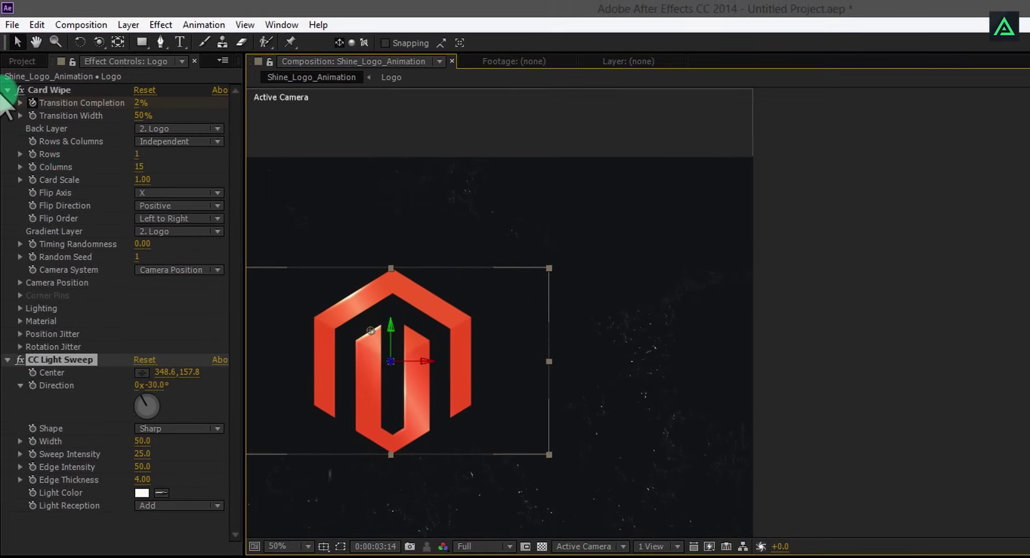
Rotate the light sweep, keep intensity at 50, and narrow its width to 30.
click(7, 90)
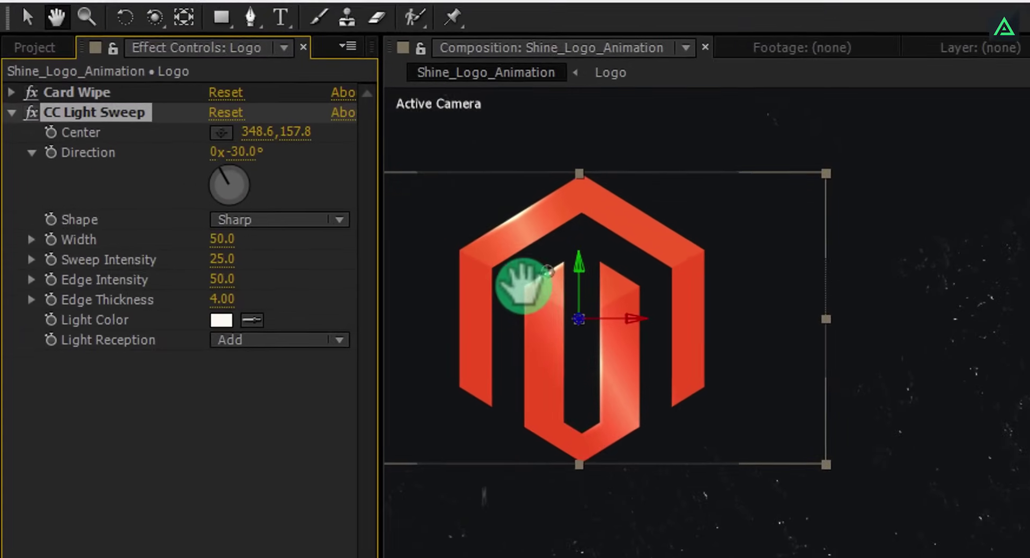
key(v)
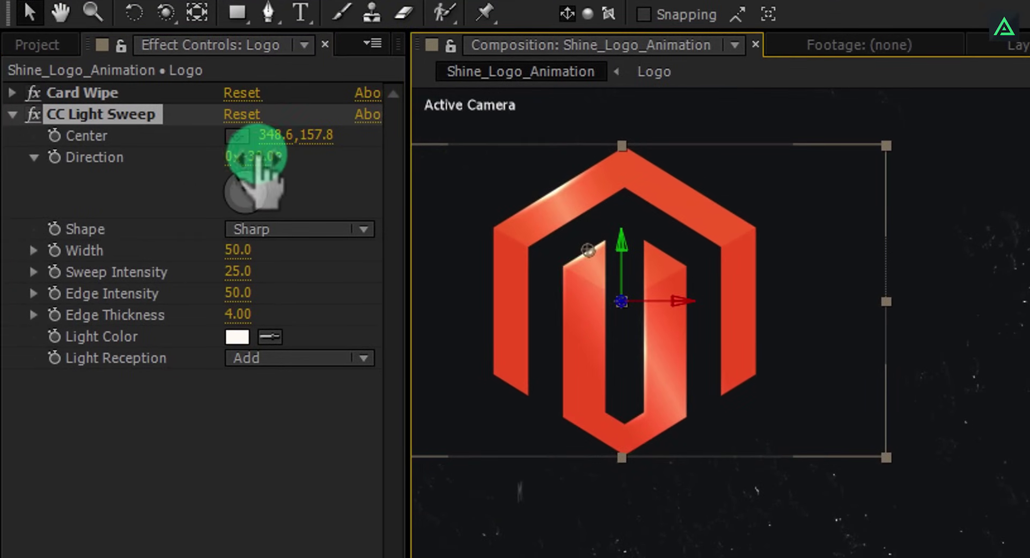
drag(272, 155, 382, 191)
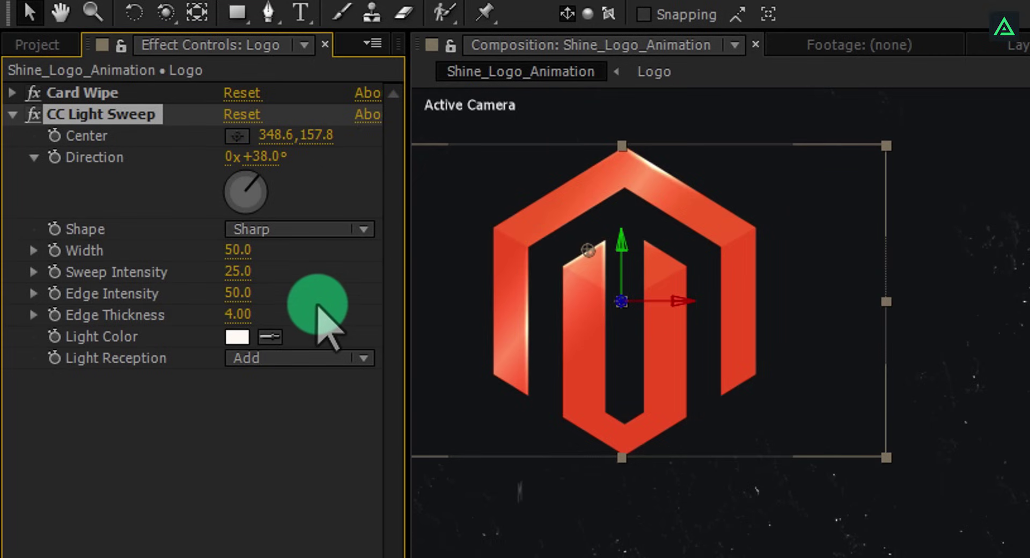
click(238, 272)
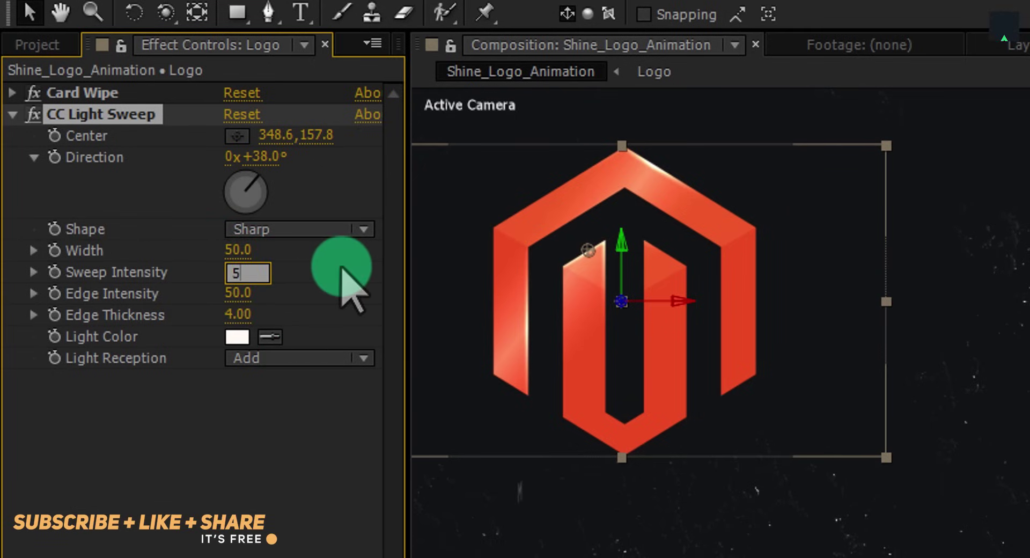
key(Return)
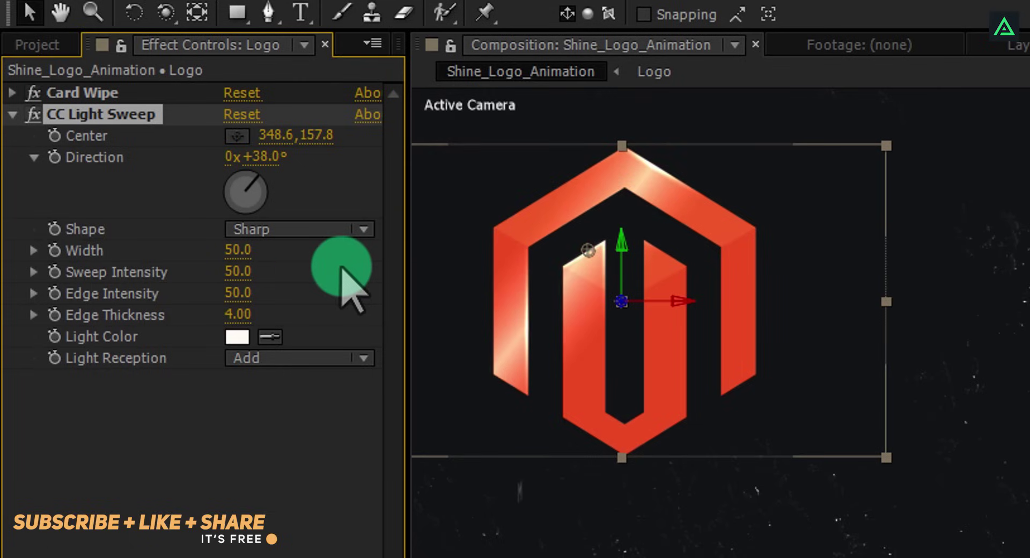
click(237, 249)
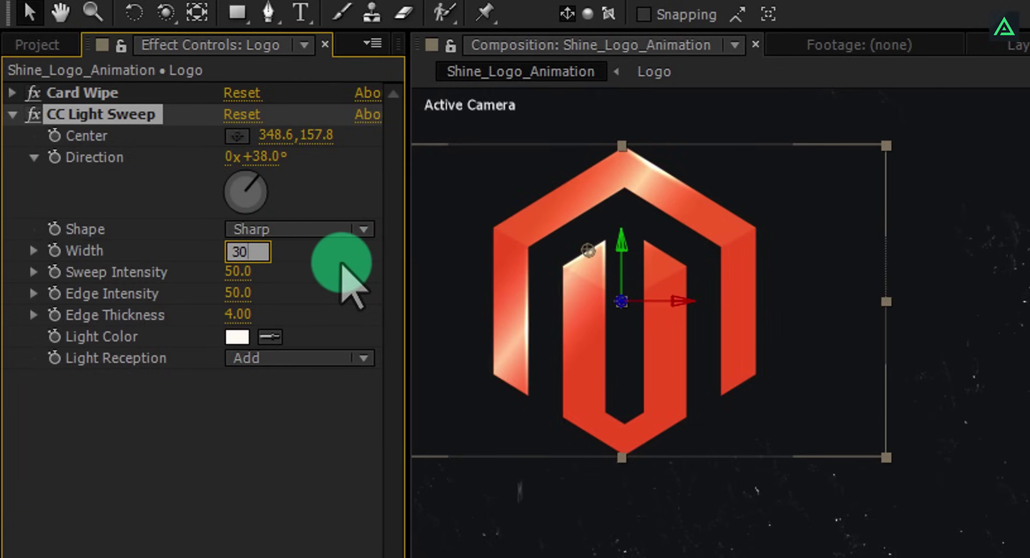
click(349, 284)
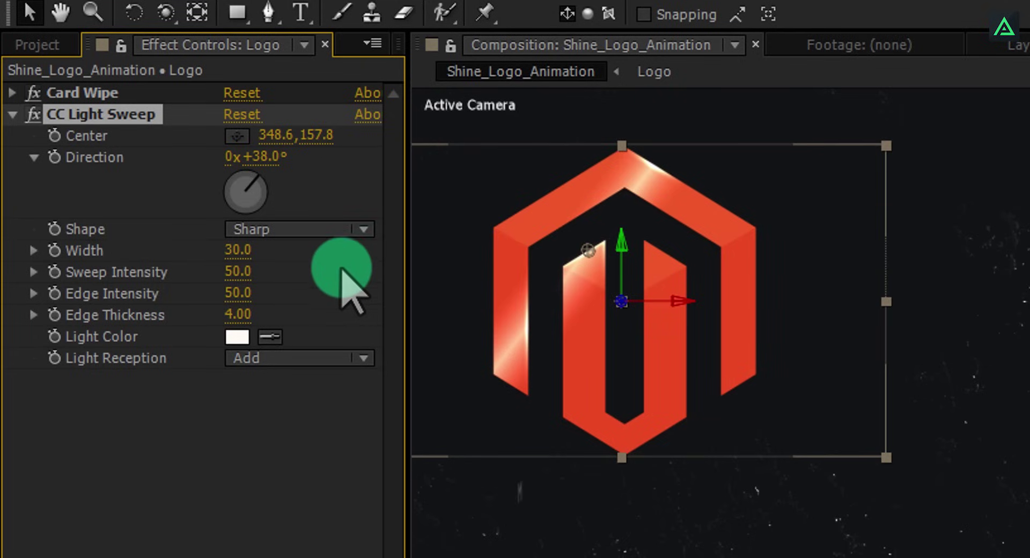
Tilt the sweep direction to 57° and set its Center just above the logo's top-left.
drag(590, 253, 562, 196)
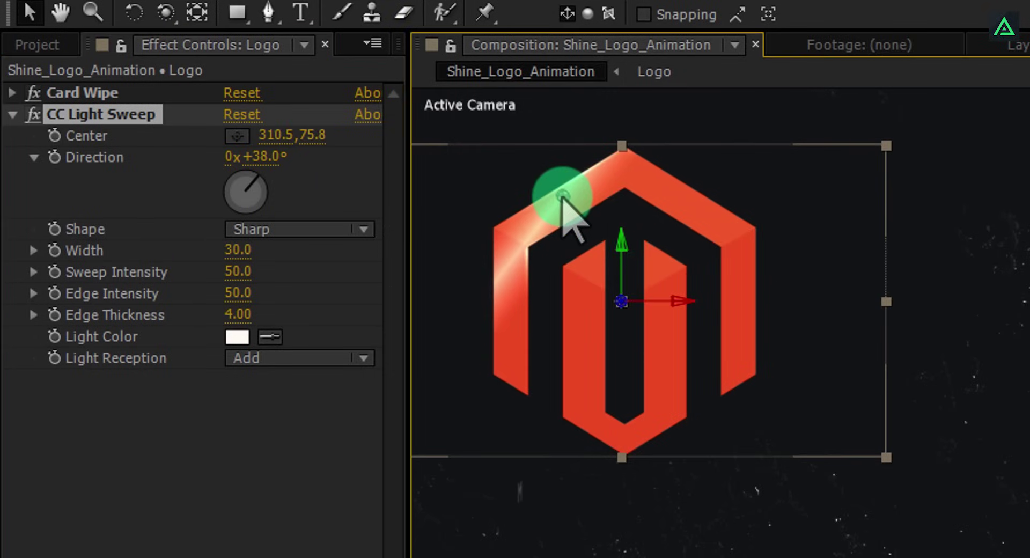
click(273, 159)
drag(274, 159, 295, 164)
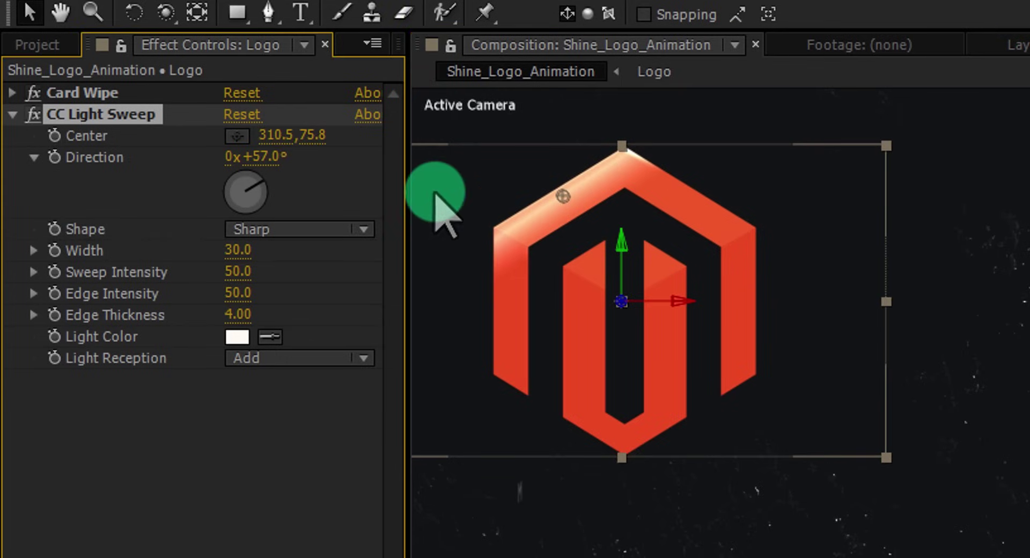
drag(563, 197, 530, 138)
click(554, 206)
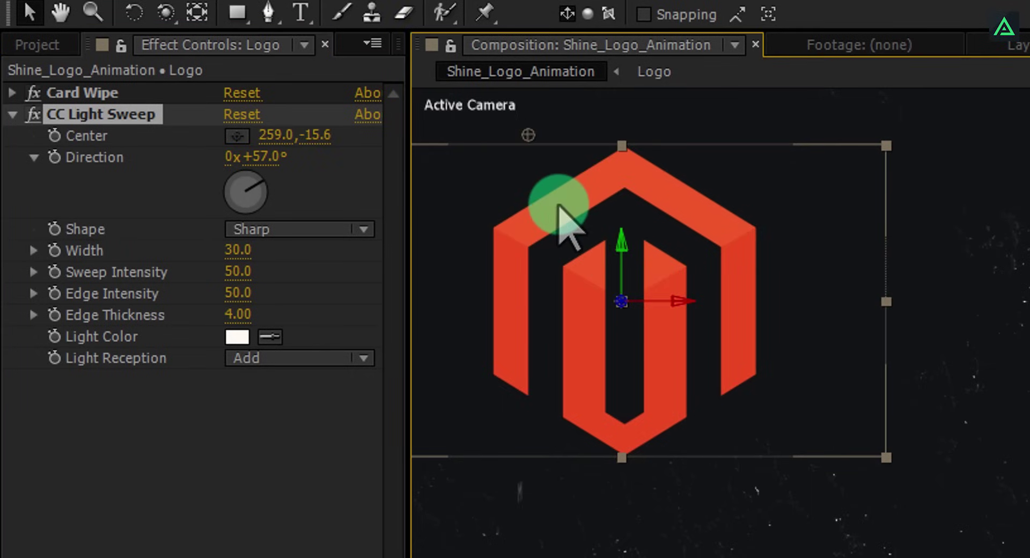
click(237, 136)
Move the light sweep's Center to the logo's lower right, at 476.2, 246.0.
drag(238, 141, 890, 248)
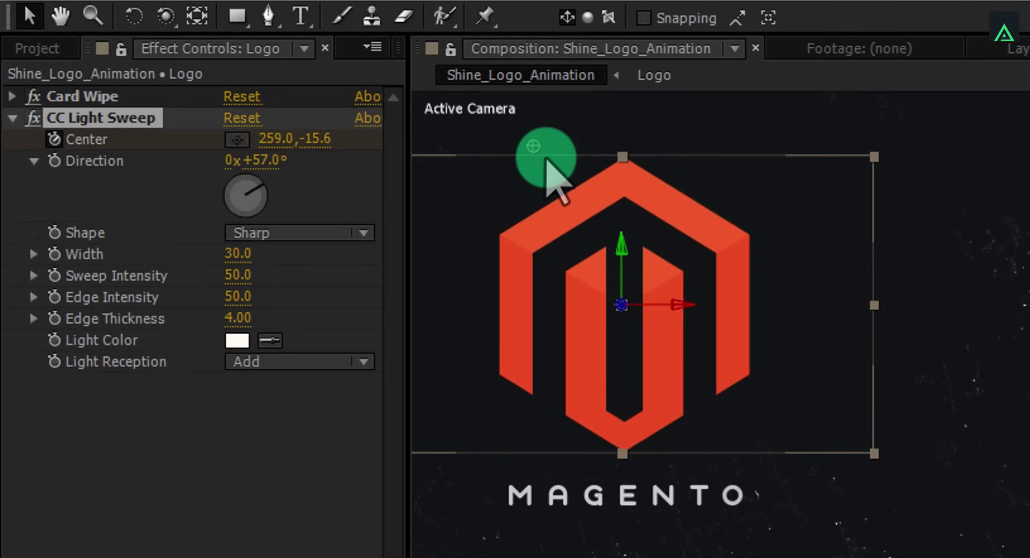
drag(532, 146, 757, 436)
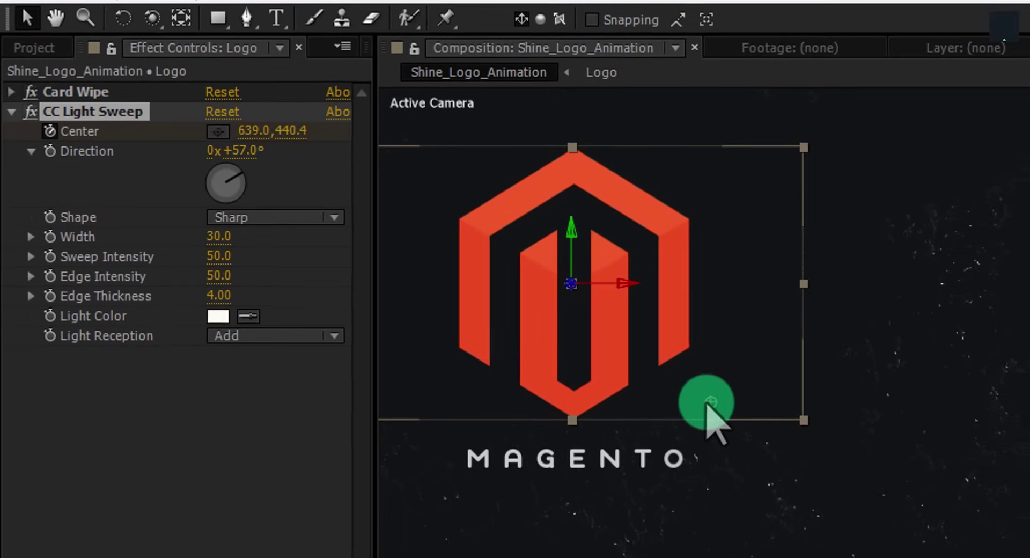
click(599, 324)
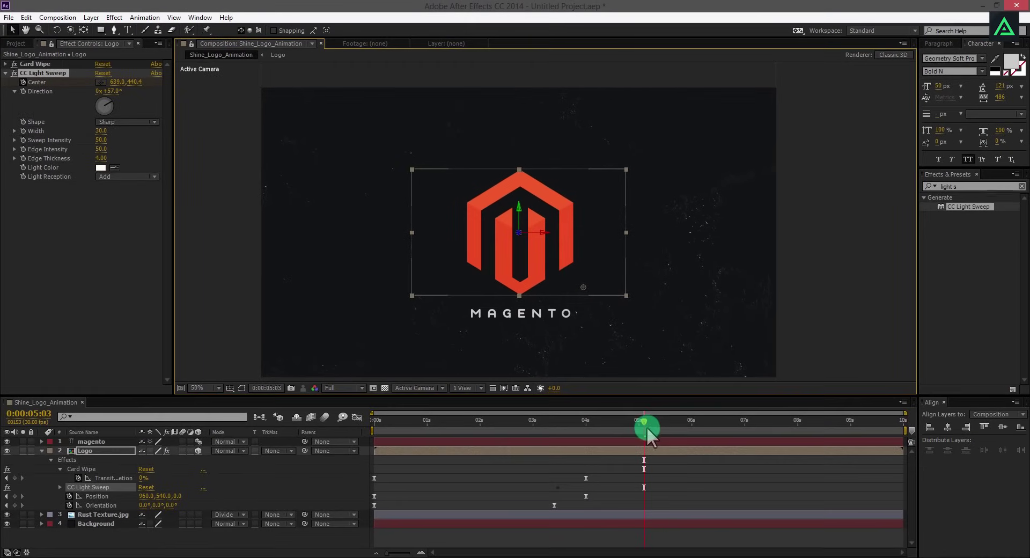
Preview the shine, then shift the Orientation keyframe earlier so the logo lands upright sooner.
drag(646, 426, 665, 440)
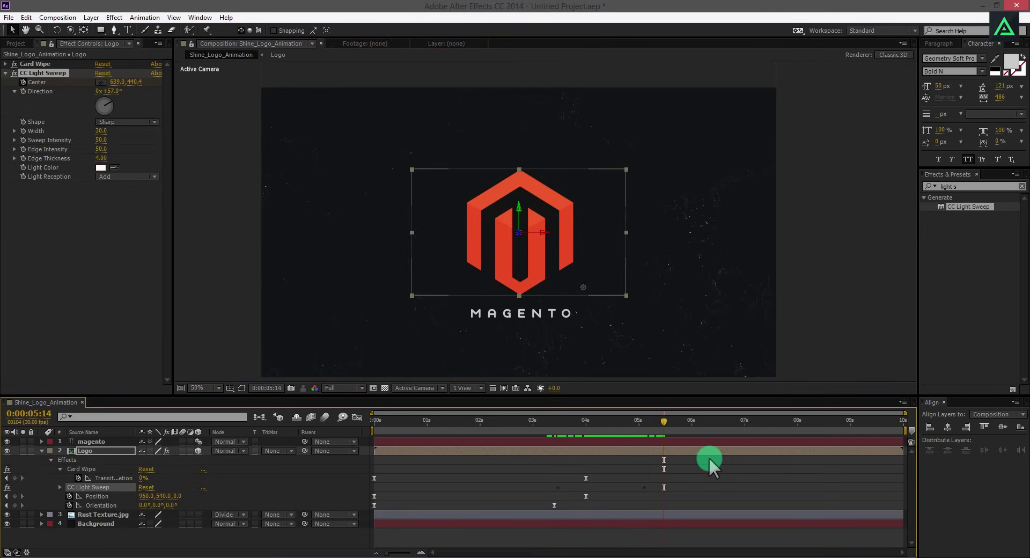
key(KP_0)
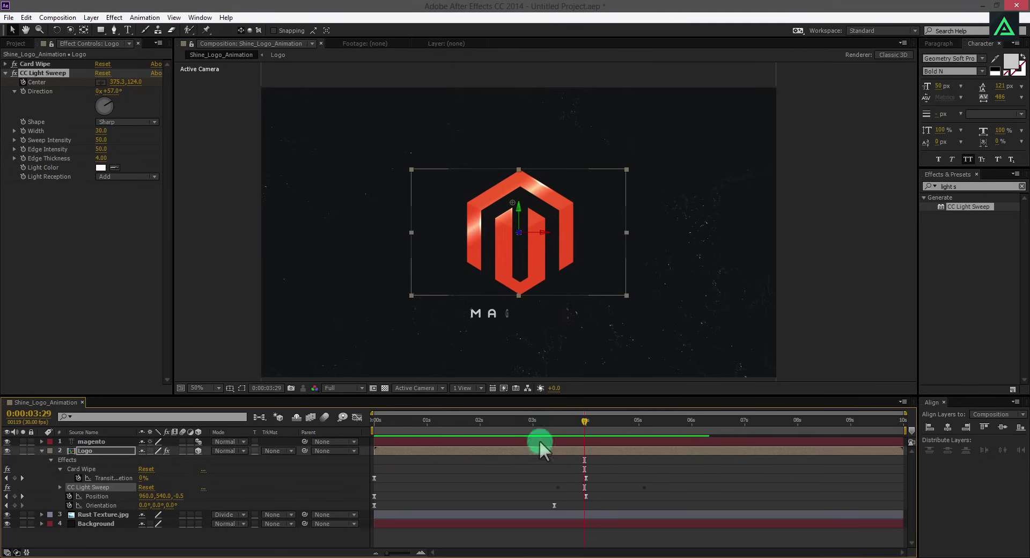
drag(536, 423, 510, 427)
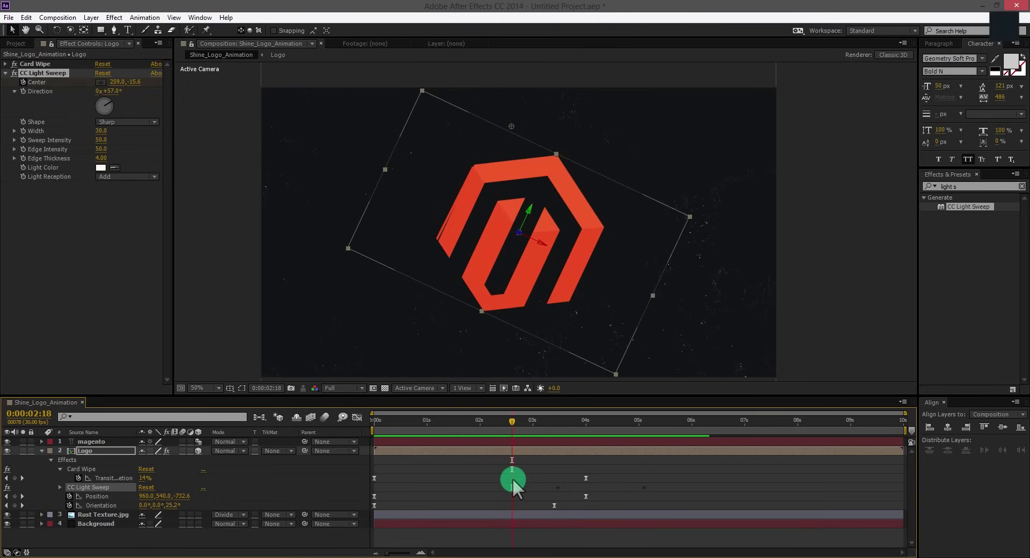
drag(556, 504, 513, 483)
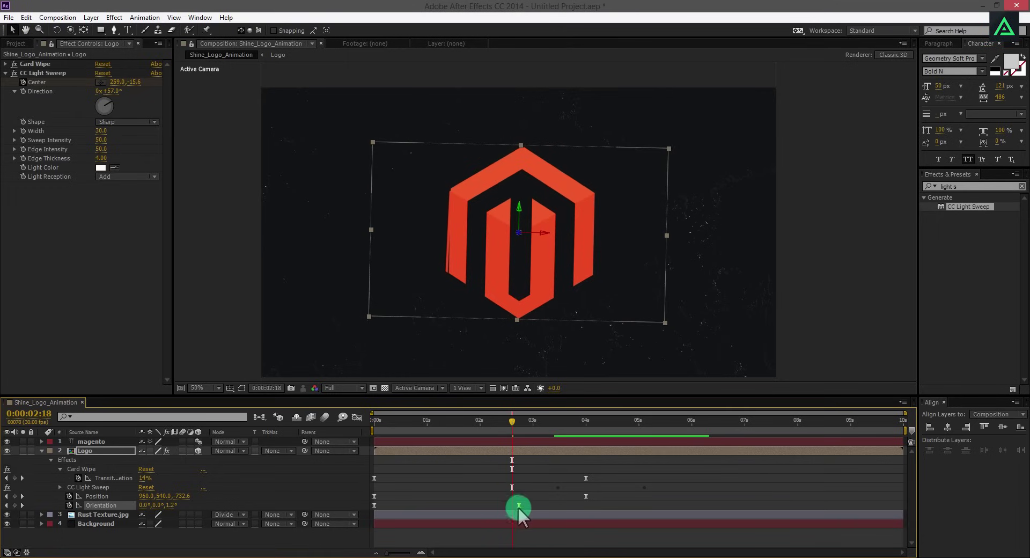
drag(402, 420, 606, 441)
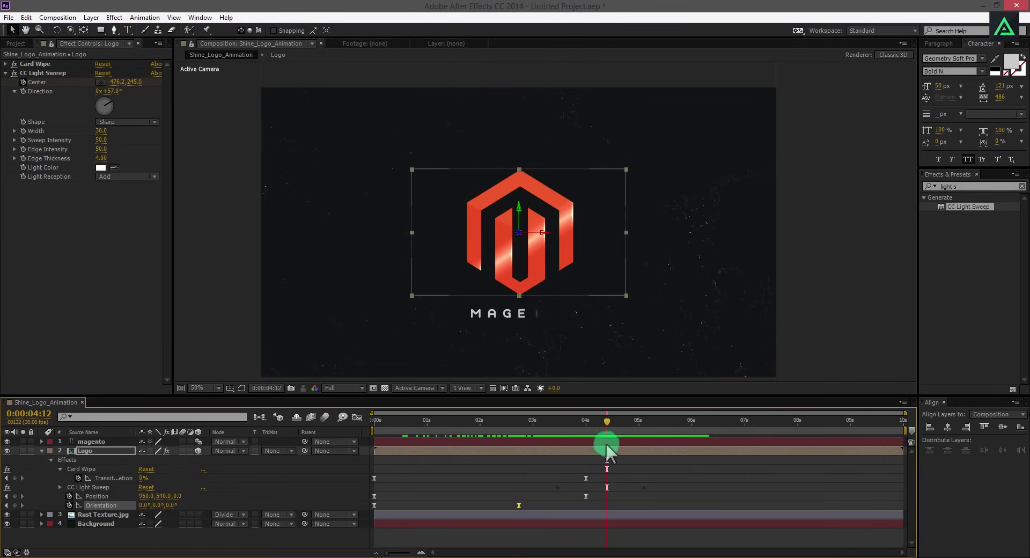
Apply Easy Ease to both light sweep Center keyframes on the Logo layer.
click(103, 448)
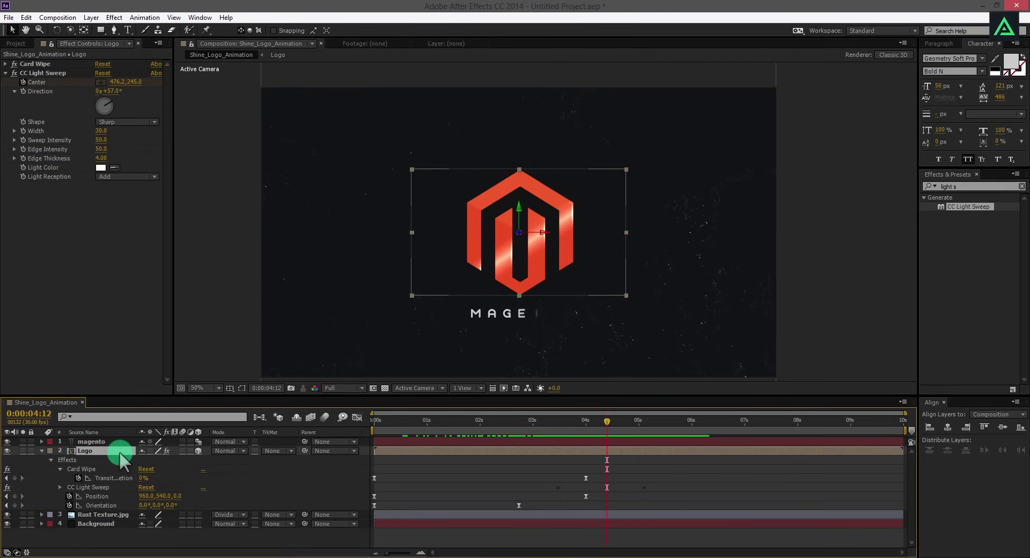
key(u)
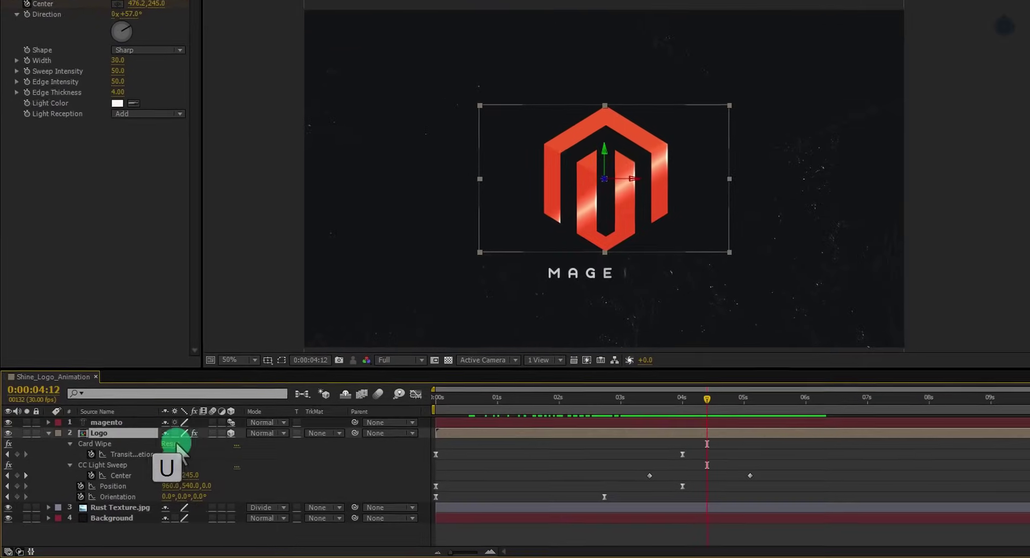
click(749, 475)
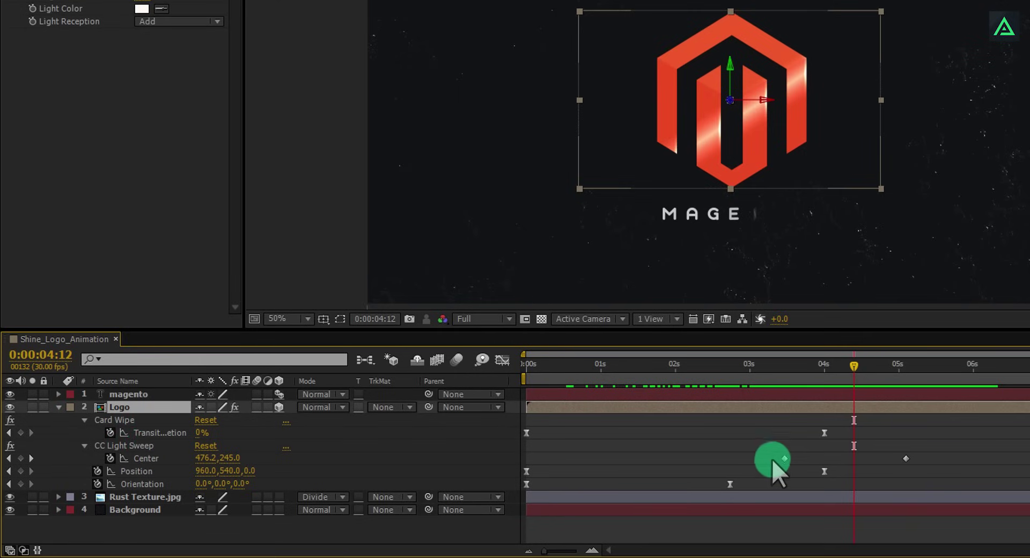
drag(772, 451, 905, 465)
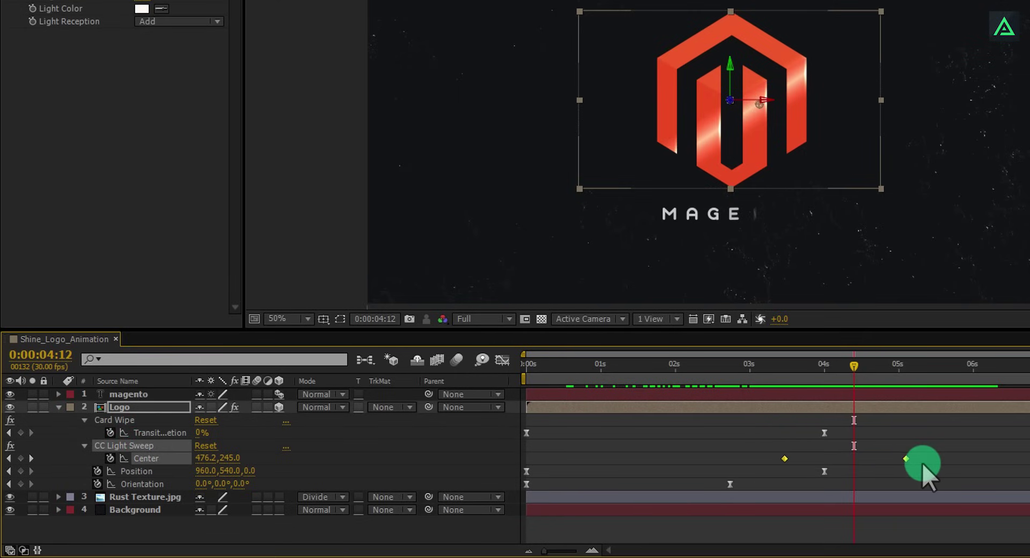
key(F9)
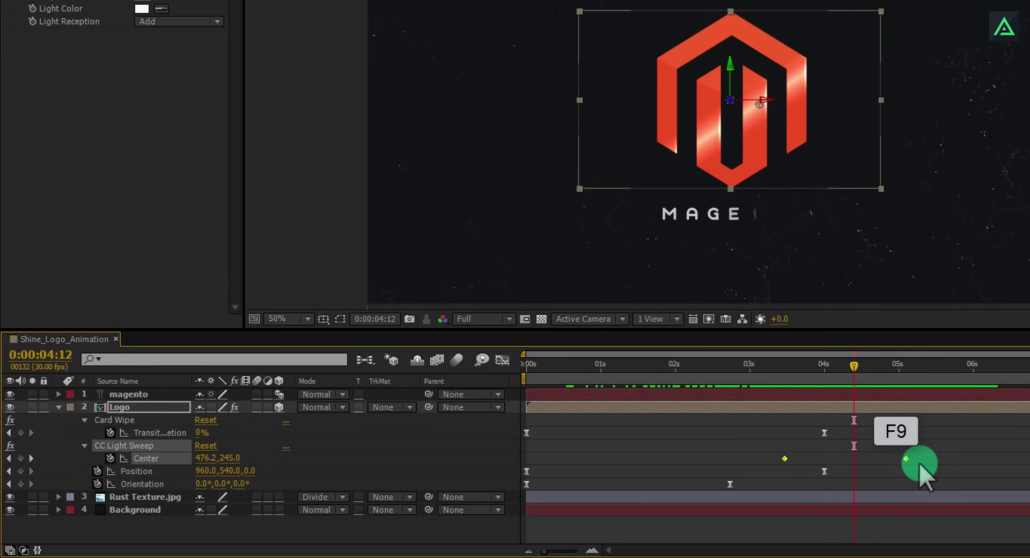
End the work area around 5 seconds and RAM preview the eased shine.
click(854, 366)
drag(854, 366, 958, 404)
key(n)
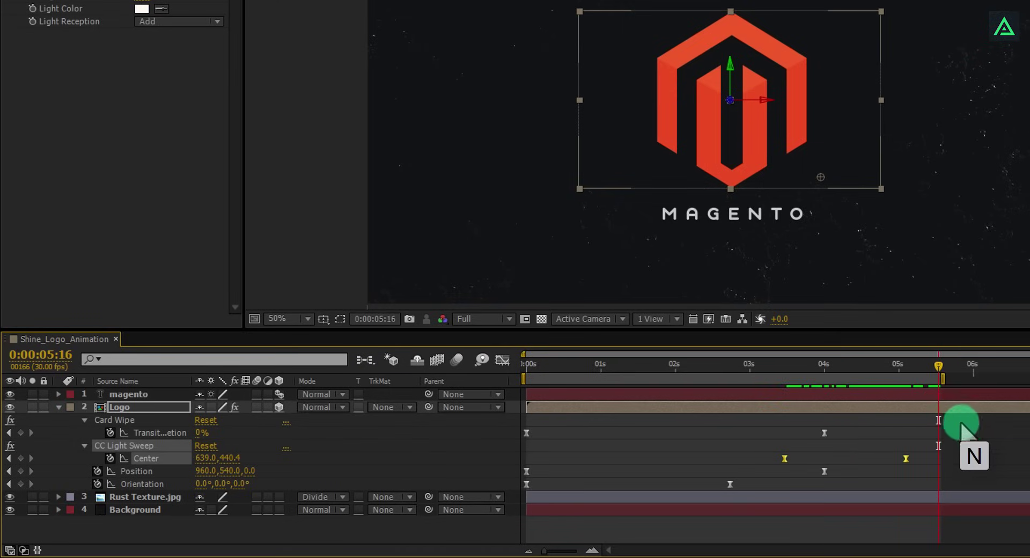
key(KP_0)
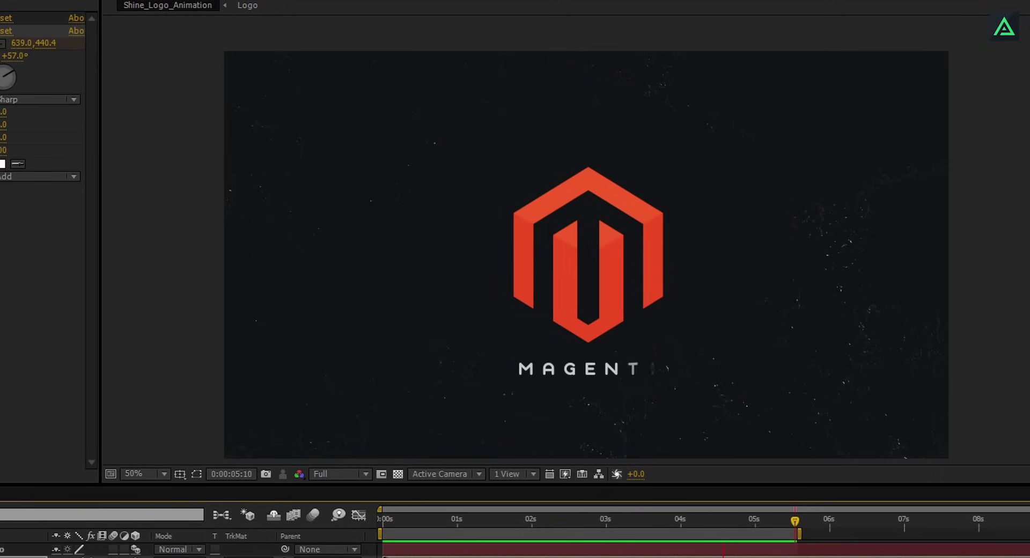
Inside the Logo precomp, scale the logo down to 65%.
click(711, 530)
click(520, 308)
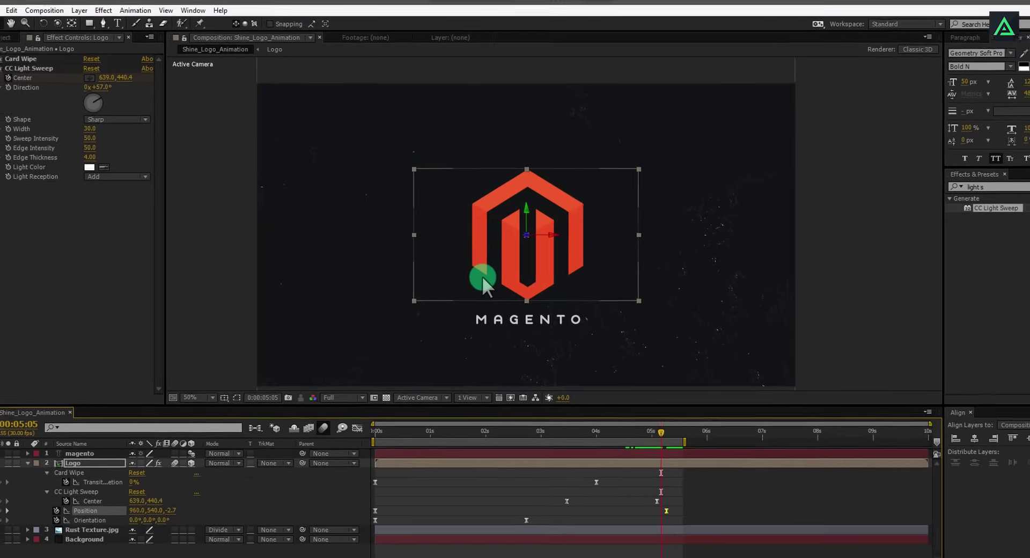
double_click(84, 451)
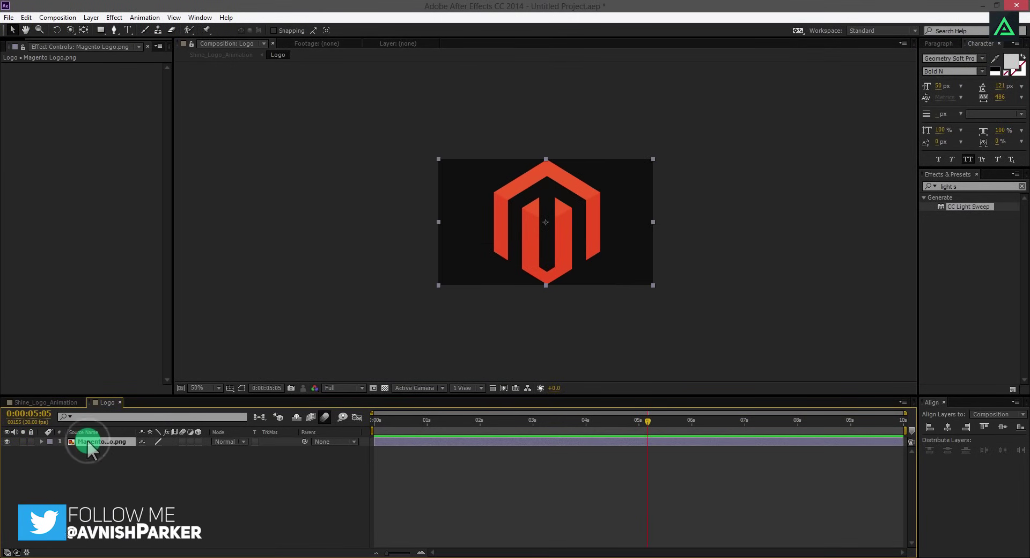
key(s)
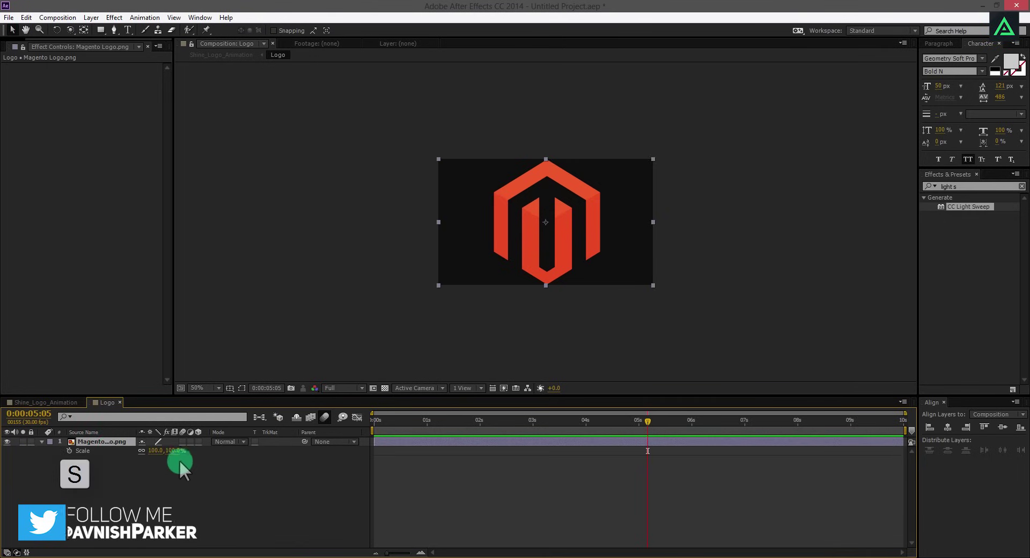
drag(171, 451, 157, 455)
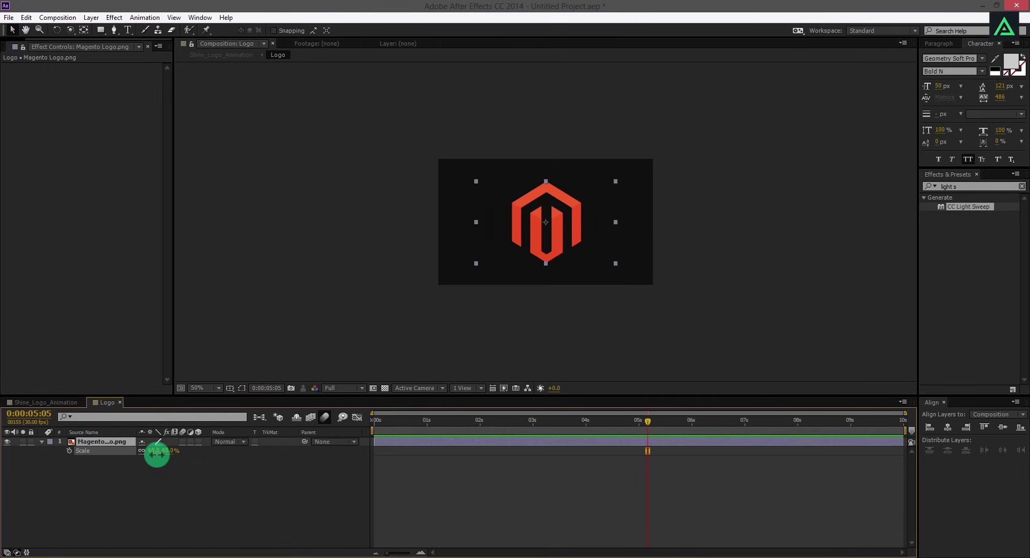
Back in Shine_Logo_Animation, nudge the MAGENTO text layer up toward the logo.
click(38, 402)
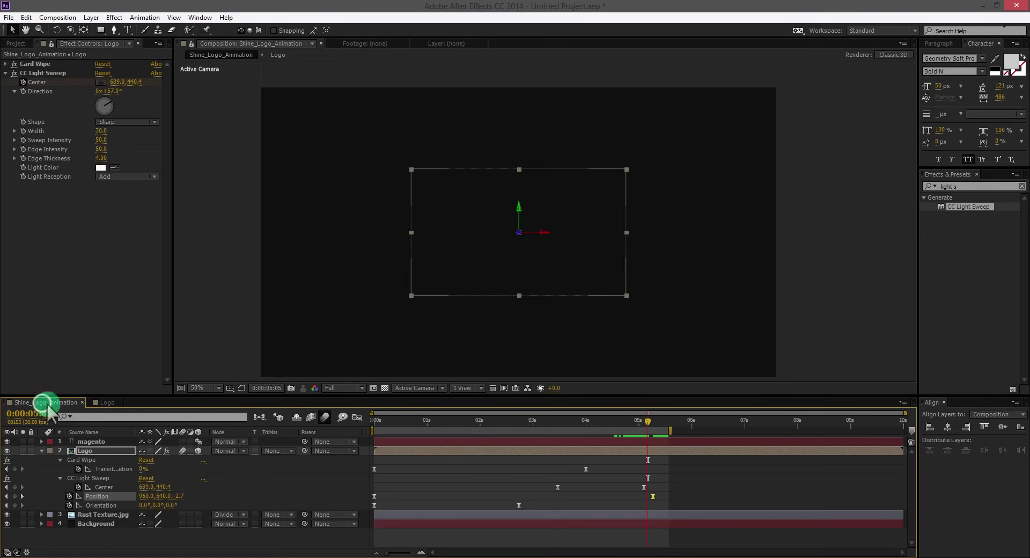
click(658, 488)
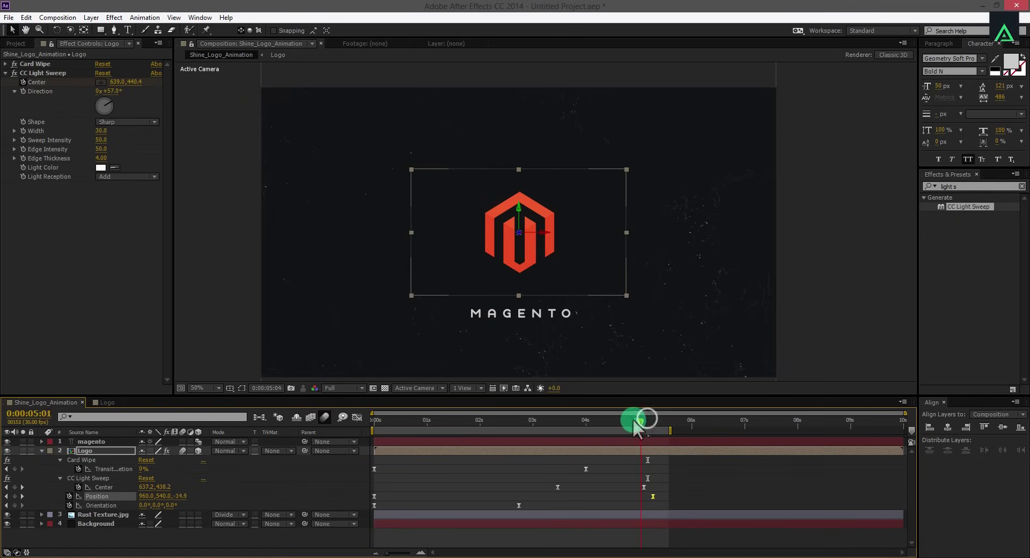
mouse_move(633, 419)
mouse_down()
mouse_move(549, 429)
mouse_move(639, 434)
mouse_up()
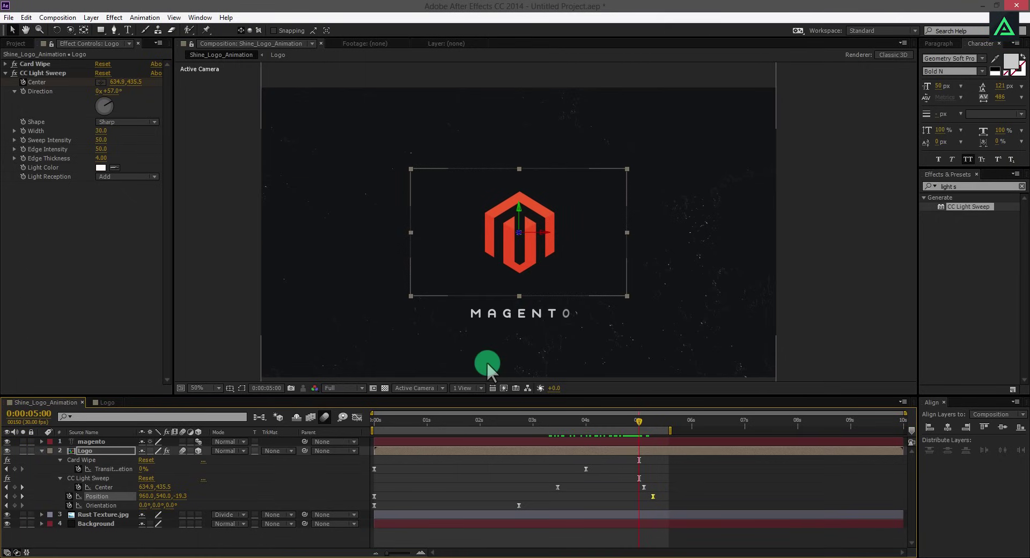
click(110, 442)
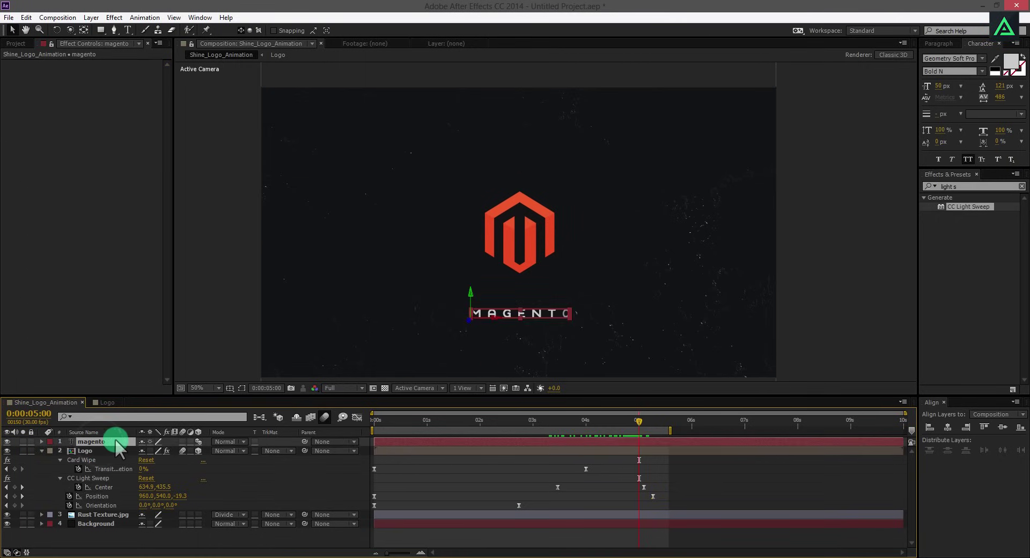
key(Up)
key(Up)
key(Up)
key(Up)
key(Up)
key(Up)
key(Up)
key(Up)
key(Up)
key(Up)
key(Up)
key(Up)
key(Up)
key(Up)
key(Up)
key(Up)
key(Up)
key(Up)
key(Up)
key(Up)
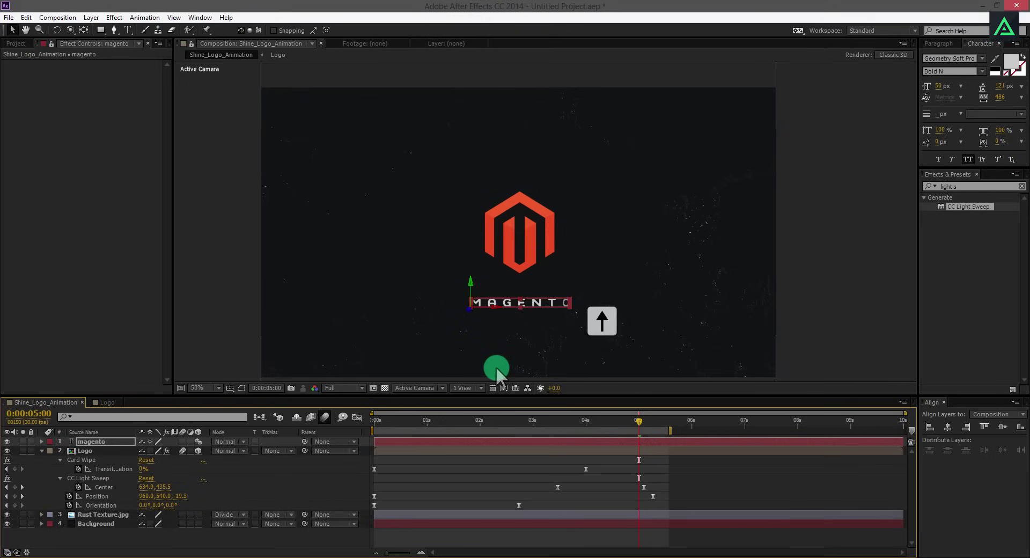
drag(601, 419, 537, 450)
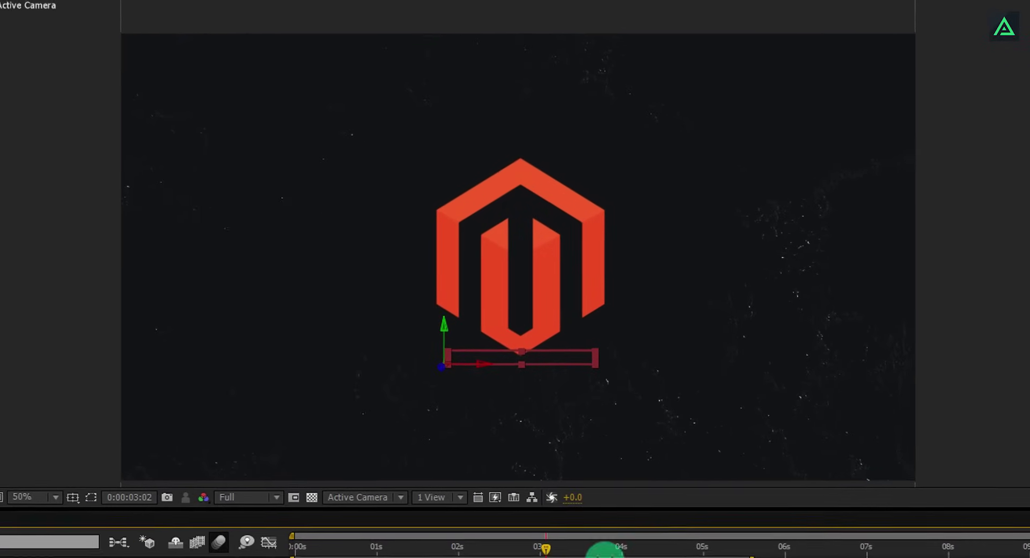